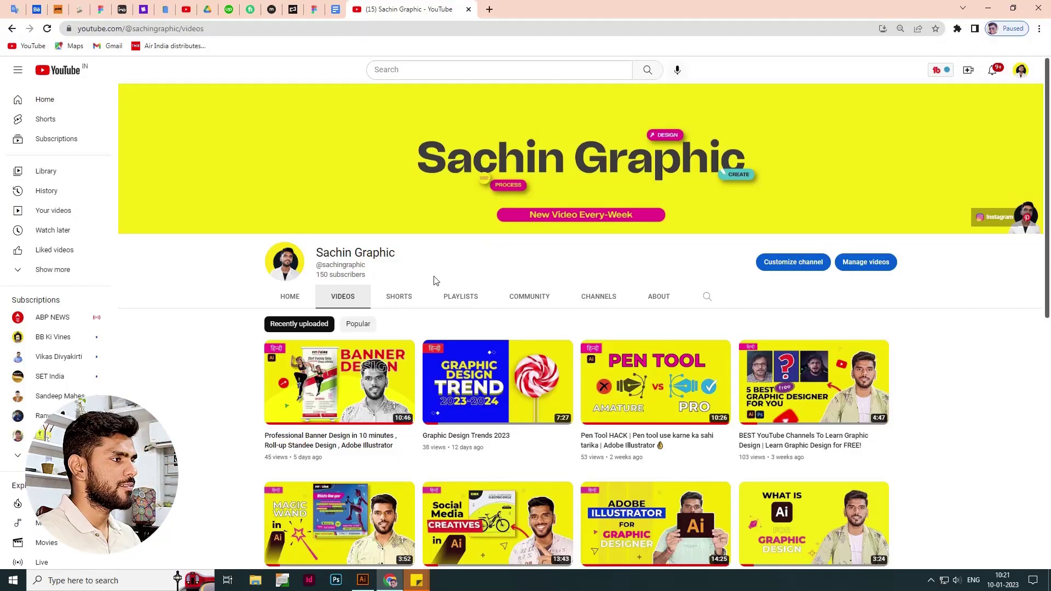
# Create a new blank document from the A4 Print preset.
pyautogui.click(366, 584)
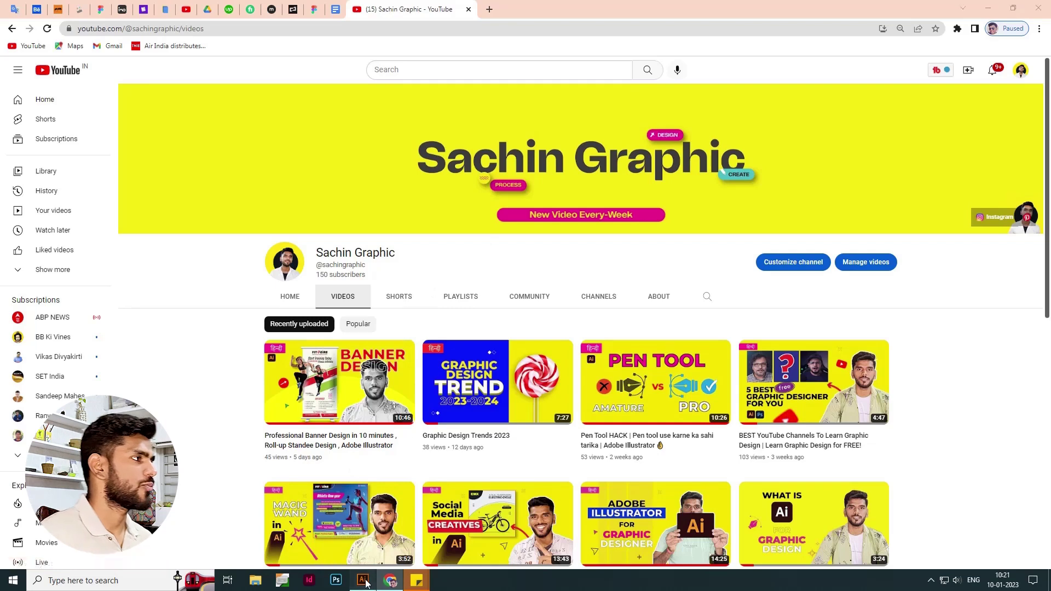
pyautogui.click(55, 123)
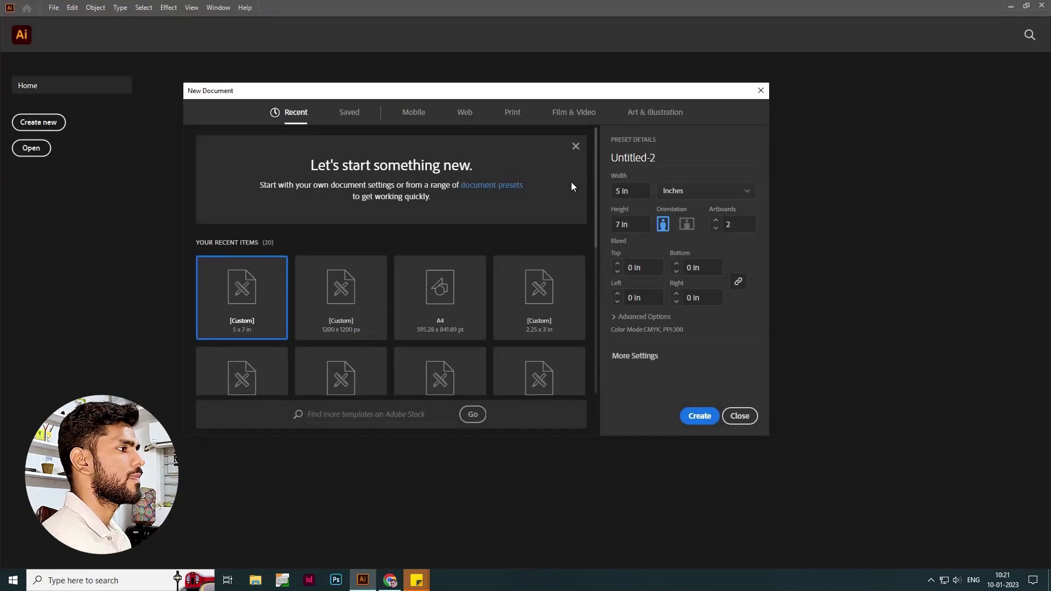
pyautogui.click(504, 115)
pyautogui.click(336, 190)
pyautogui.click(700, 417)
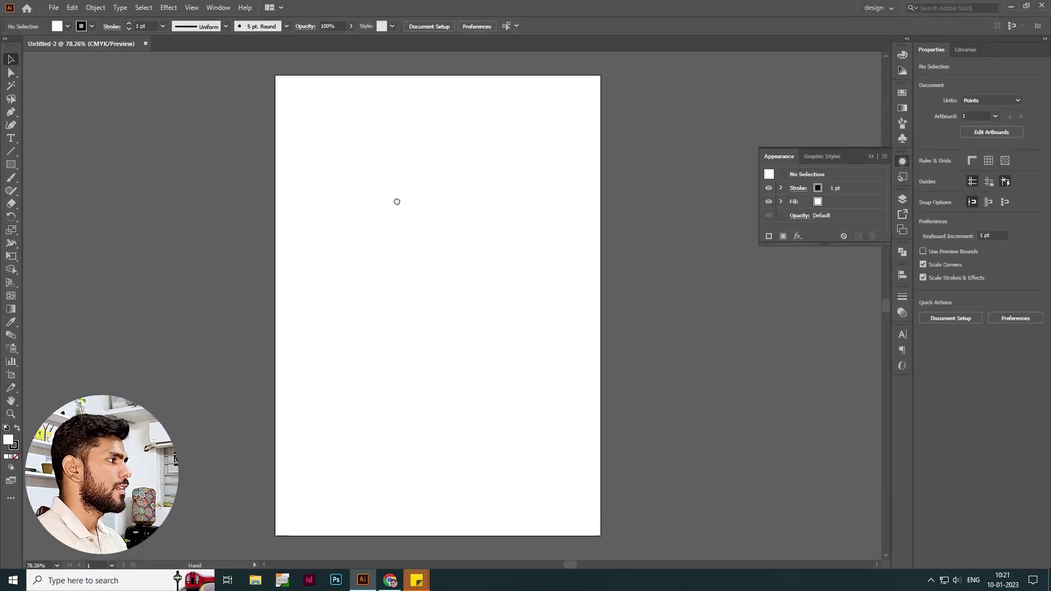
pyautogui.click(12, 140)
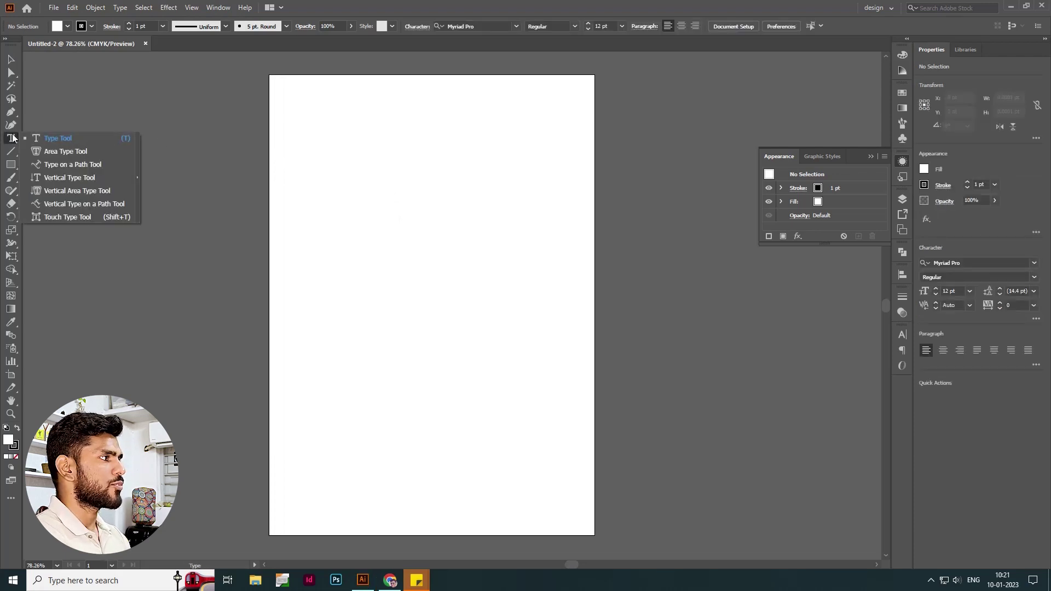
# Place point text, scale it to 50.6 pt and clear the placeholder words.
pyautogui.click(60, 139)
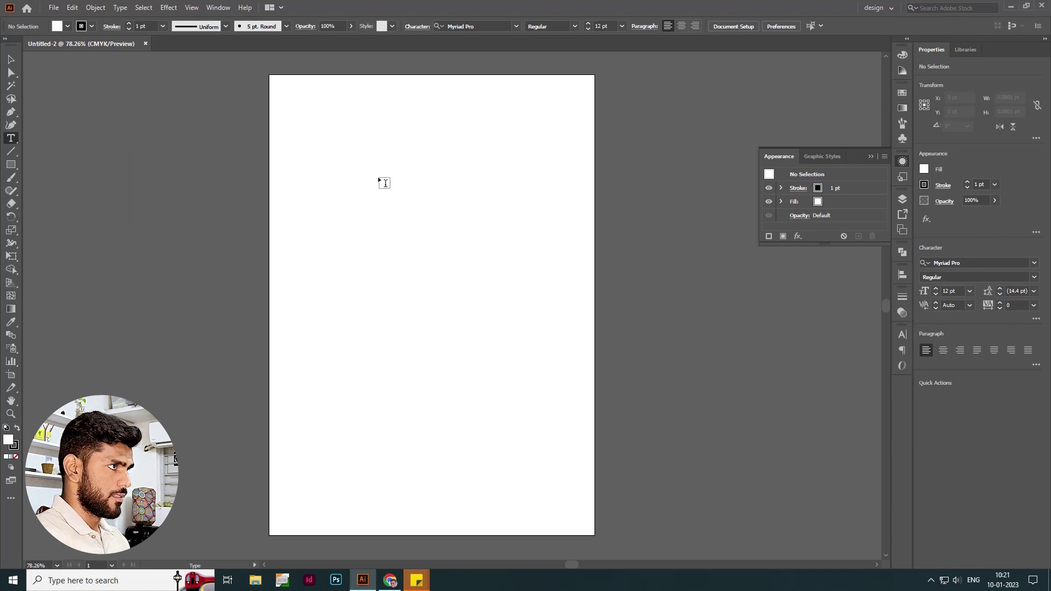
pyautogui.click(384, 181)
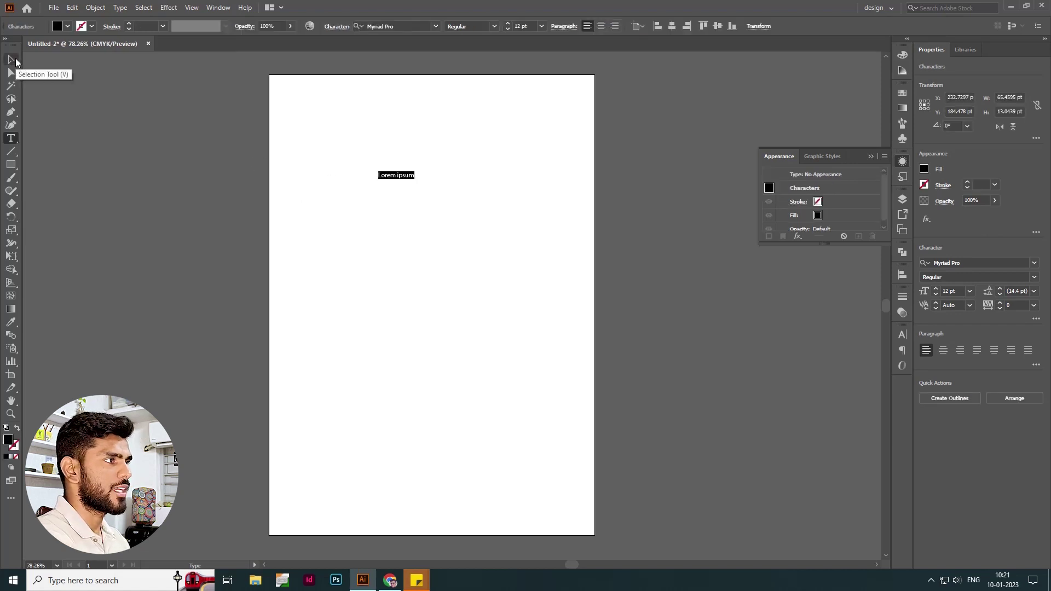
pyautogui.click(10, 59)
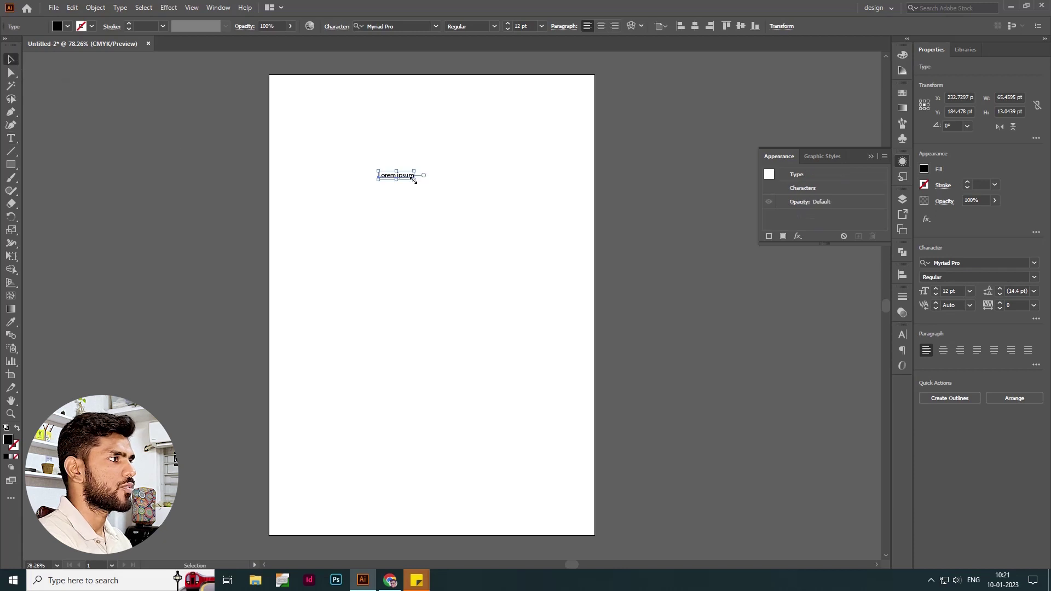
pyautogui.moveTo(414, 181); pyautogui.dragTo(526, 272)
pyautogui.moveTo(450, 195); pyautogui.dragTo(436, 196)
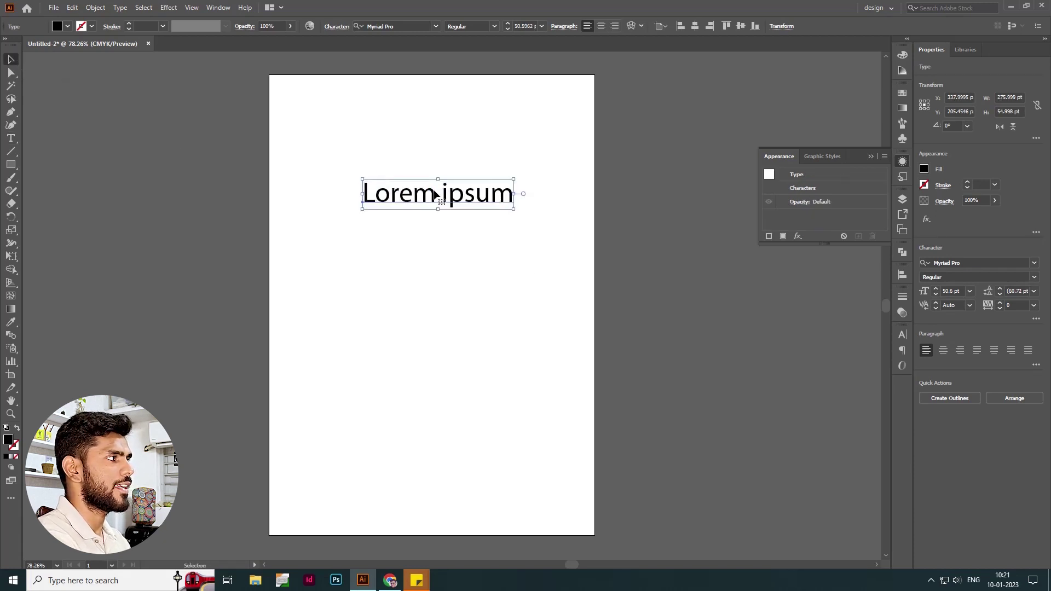
pyautogui.doubleClick(419, 200)
pyautogui.hotkey('ctrl', 'a')
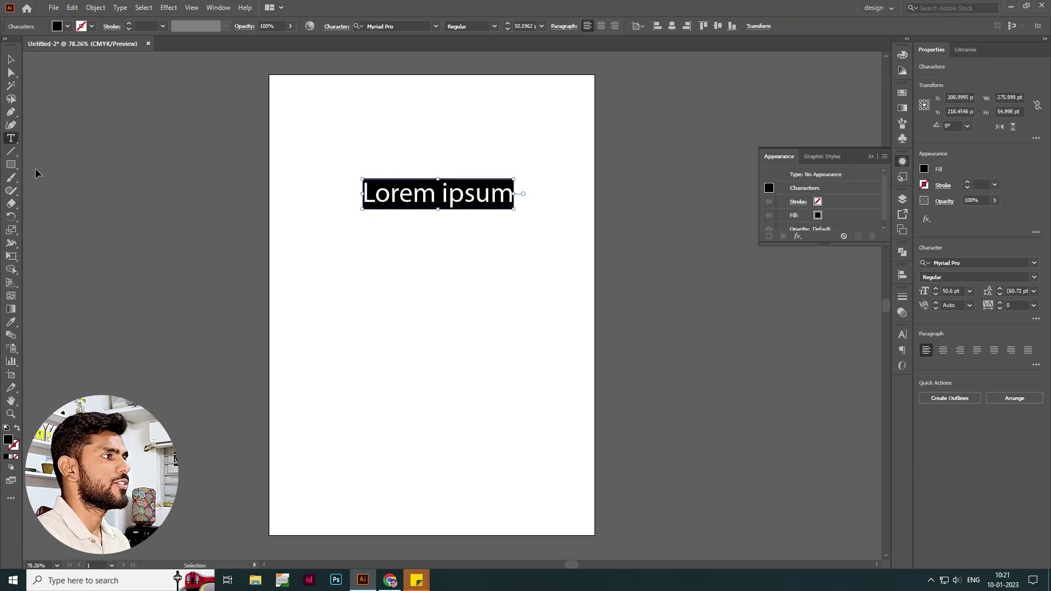
pyautogui.press('BackSpace')
pyautogui.write('Sachin graphic')
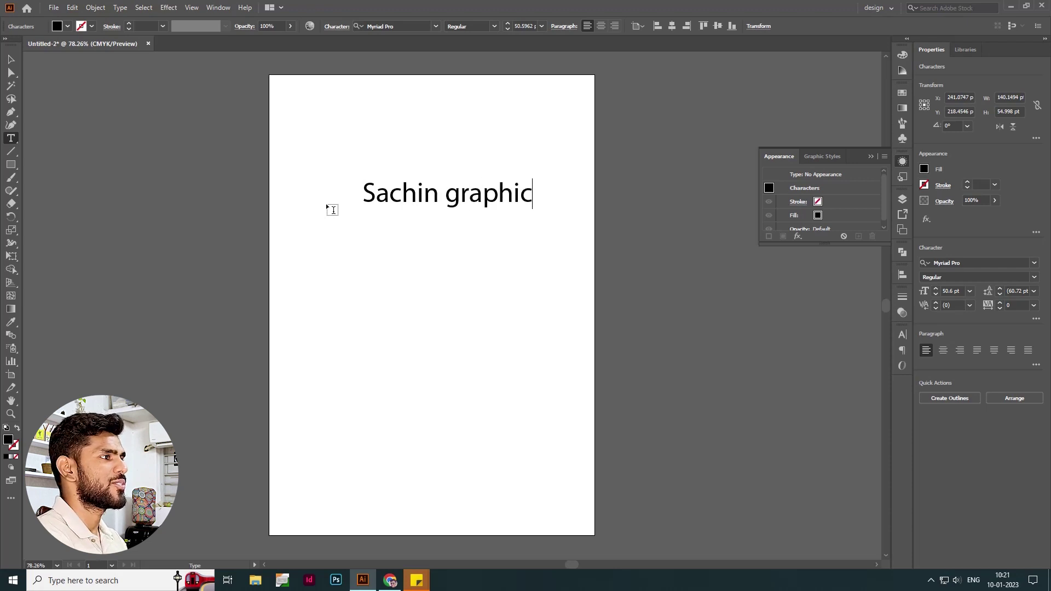
# Move the 'Sachin graphic' heading up near the top of the page.
pyautogui.click(13, 61)
pyautogui.moveTo(460, 197); pyautogui.dragTo(433, 185)
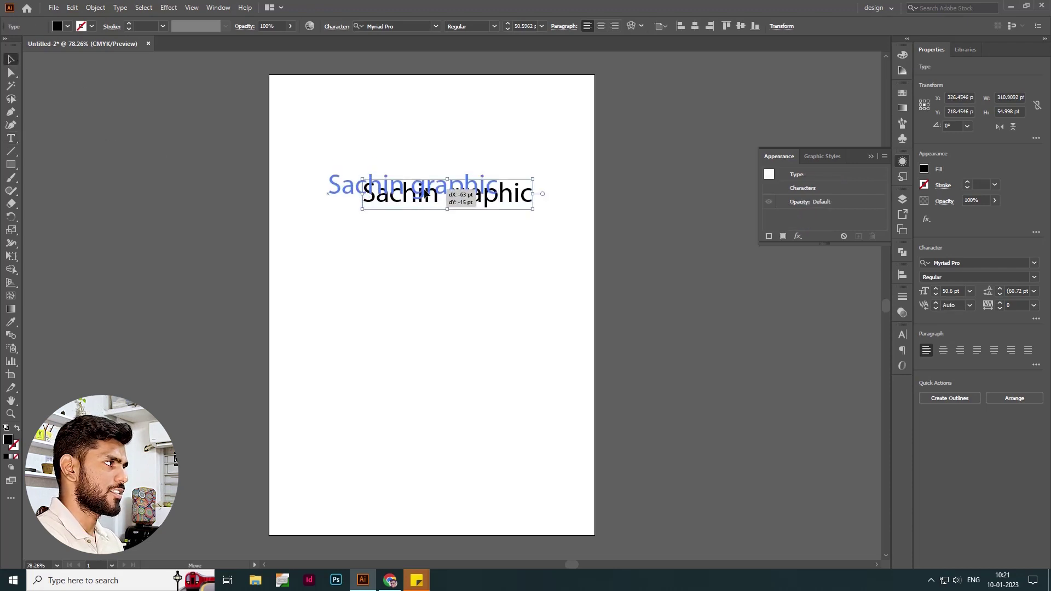
pyautogui.click(12, 139)
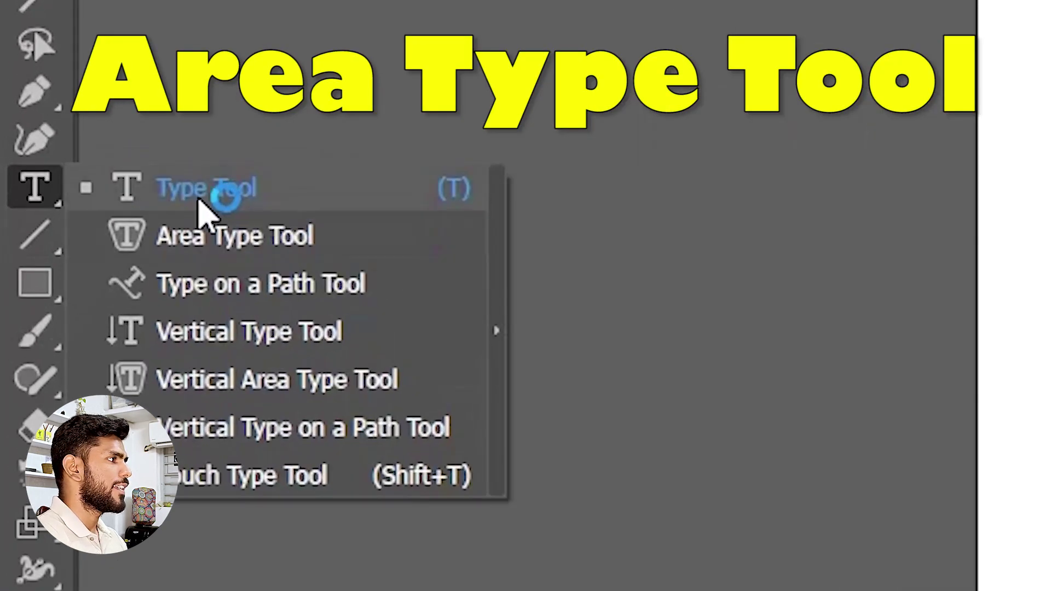
pyautogui.click(61, 156)
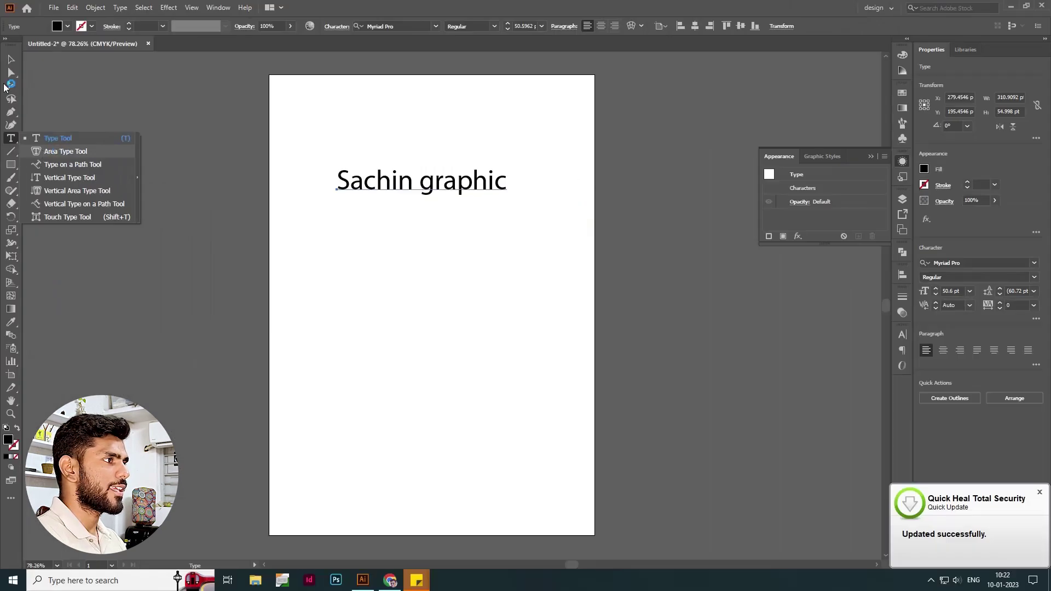
pyautogui.press('Escape')
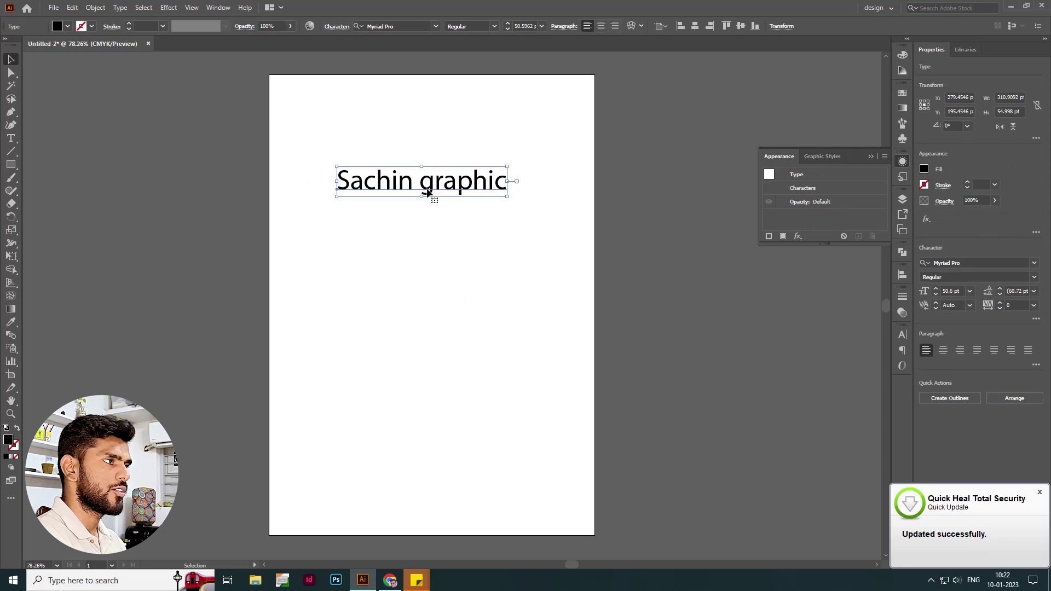
pyautogui.moveTo(429, 193); pyautogui.dragTo(424, 129)
pyautogui.click(343, 163)
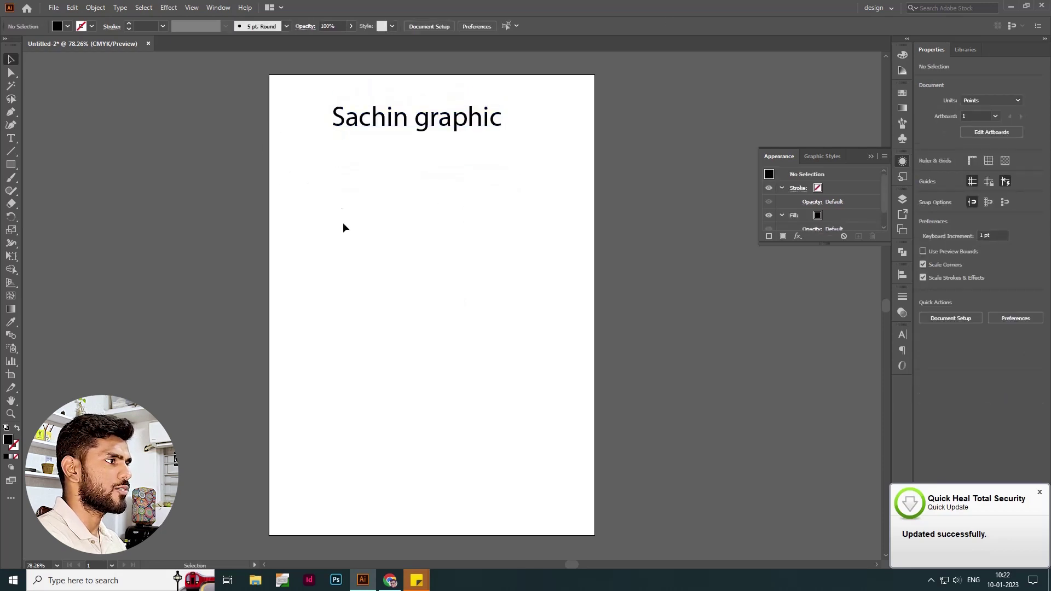
# Draw a black circle and a wide black rectangle beneath it.
pyautogui.press('l')
pyautogui.moveTo(314, 178); pyautogui.dragTo(472, 327)
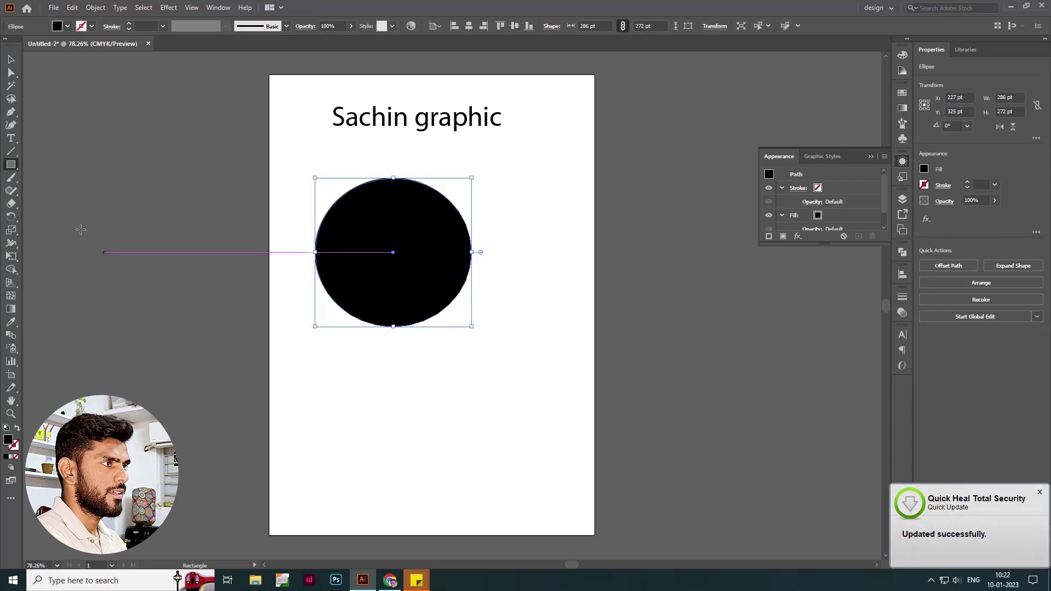
pyautogui.moveTo(305, 356); pyautogui.dragTo(511, 437)
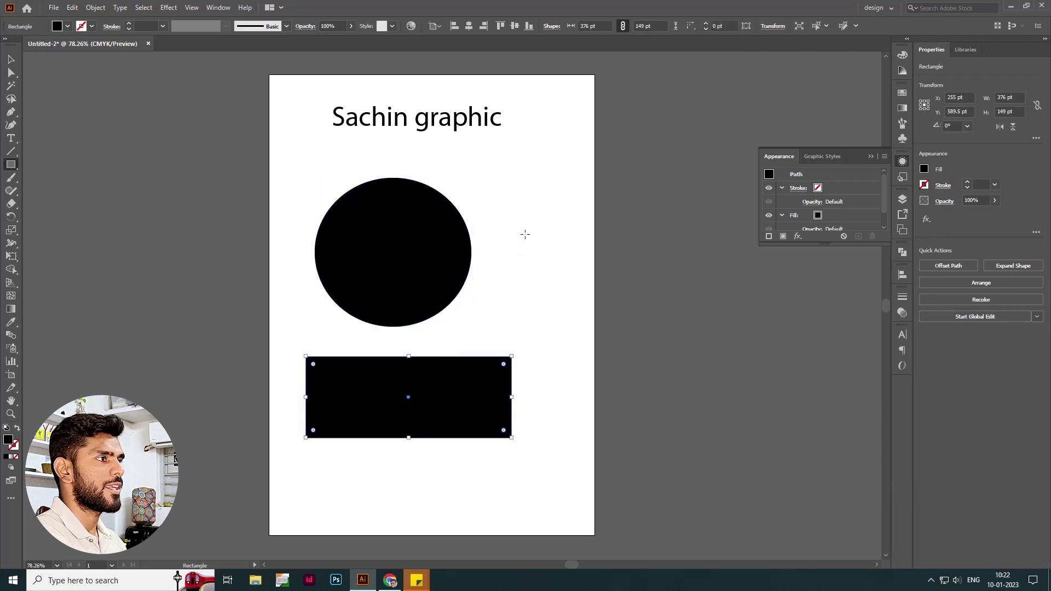
# Draw a closed curved blob shape with the Pen tool right of the circle.
pyautogui.press('p')
pyautogui.moveTo(511, 216); pyautogui.dragTo(532, 178)
pyautogui.moveTo(502, 267); pyautogui.dragTo(520, 313)
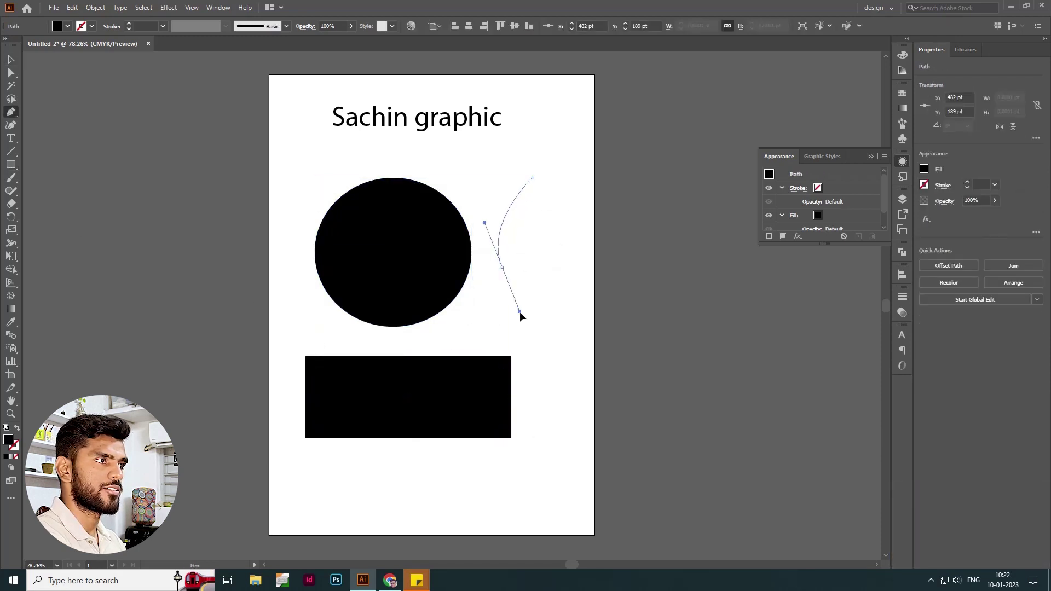
pyautogui.moveTo(634, 319); pyautogui.dragTo(652, 210)
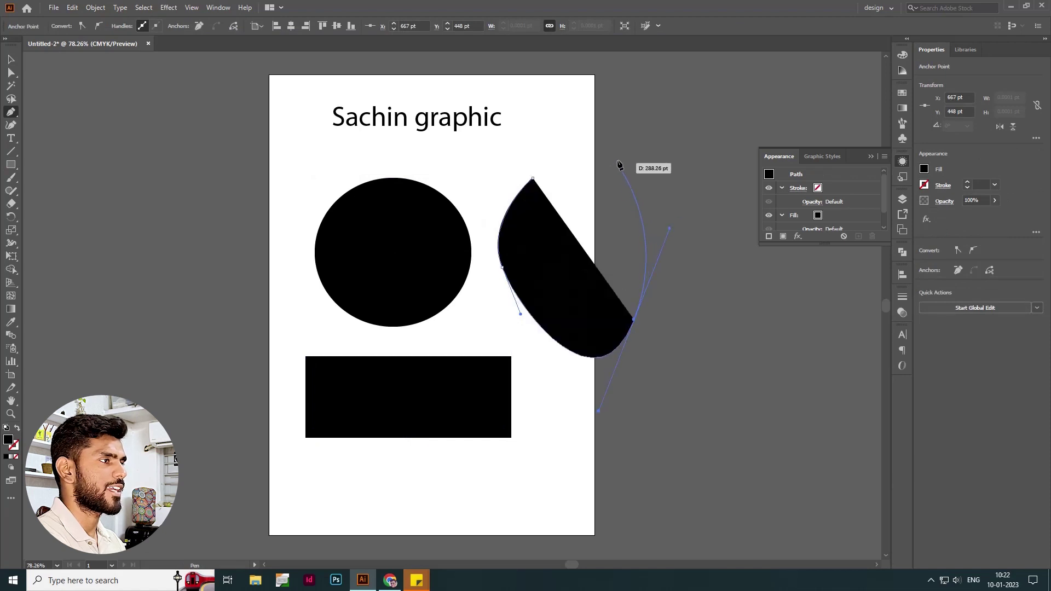
pyautogui.moveTo(621, 159); pyautogui.dragTo(646, 157)
pyautogui.moveTo(534, 179); pyautogui.dragTo(551, 161)
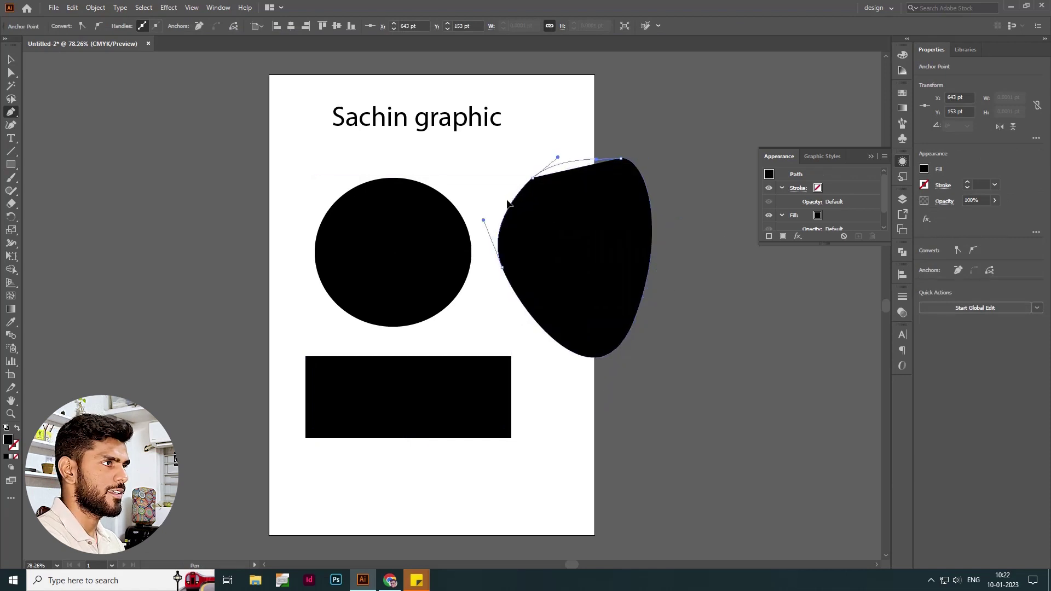
pyautogui.press('v')
# Reposition the blob shape beside the circle and clear the selection.
pyautogui.click(543, 110)
pyautogui.moveTo(586, 299); pyautogui.dragTo(685, 260)
pyautogui.hscroll(3, 592, 251)
pyautogui.moveTo(602, 217); pyautogui.dragTo(512, 294)
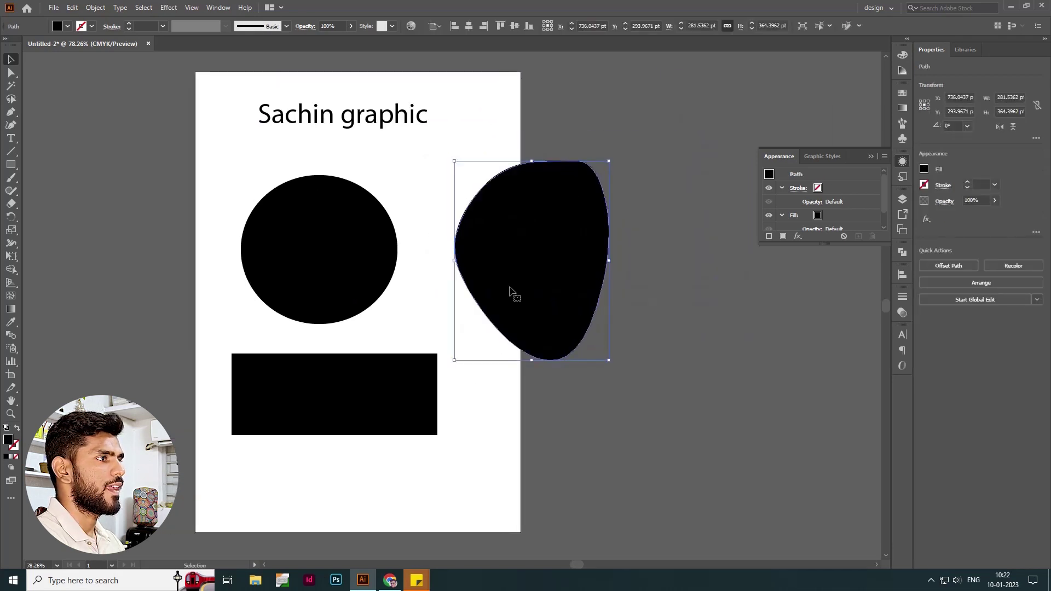
pyautogui.hscroll(-3, 512, 293)
pyautogui.click(441, 230)
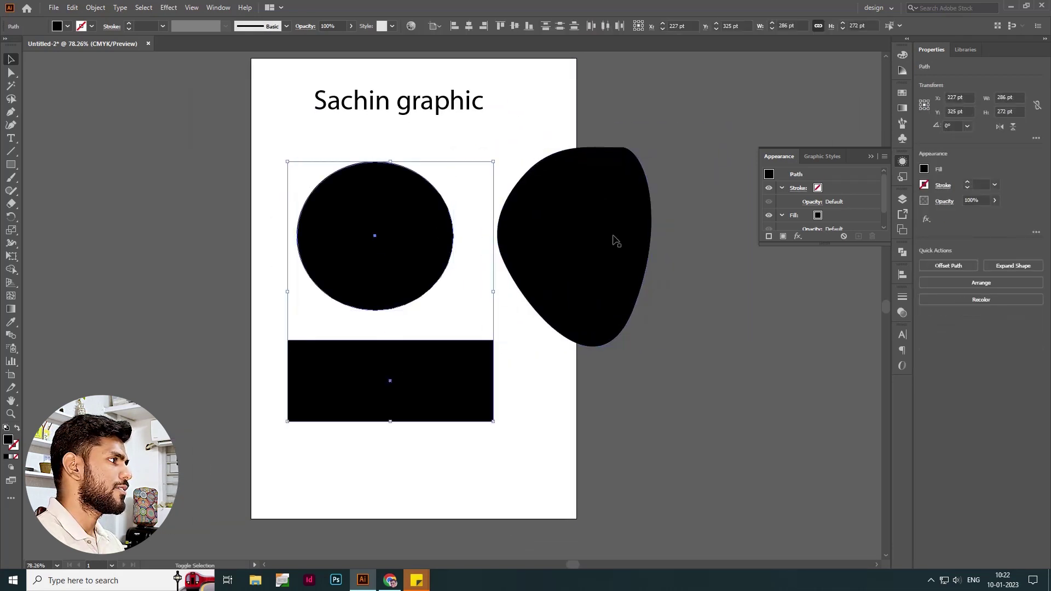
pyautogui.click(293, 156)
pyautogui.click(11, 138)
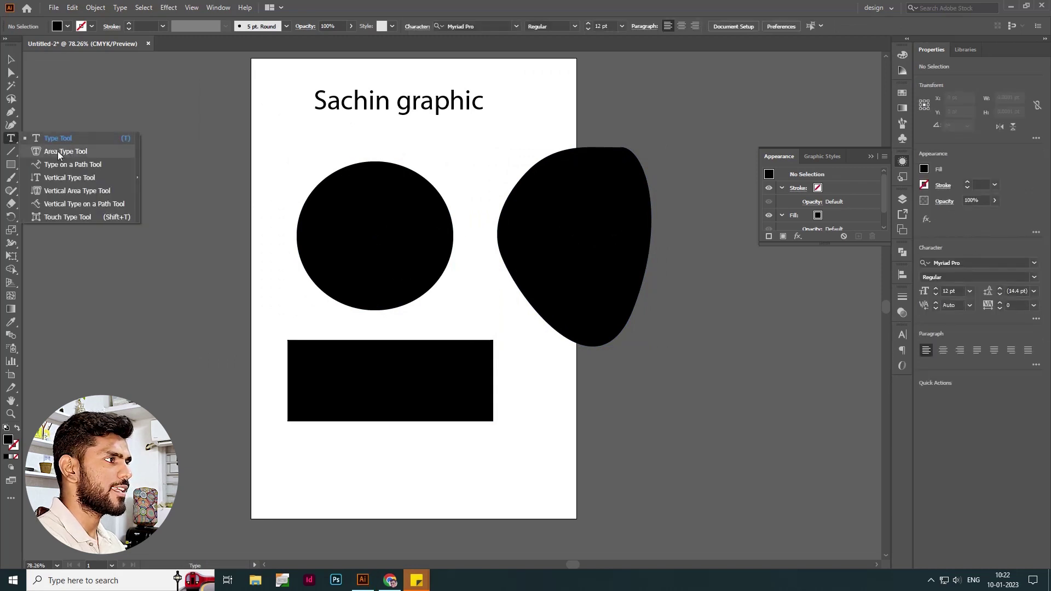
# Fill the circle with placeholder area text using the Area Type Tool.
pyautogui.click(58, 154)
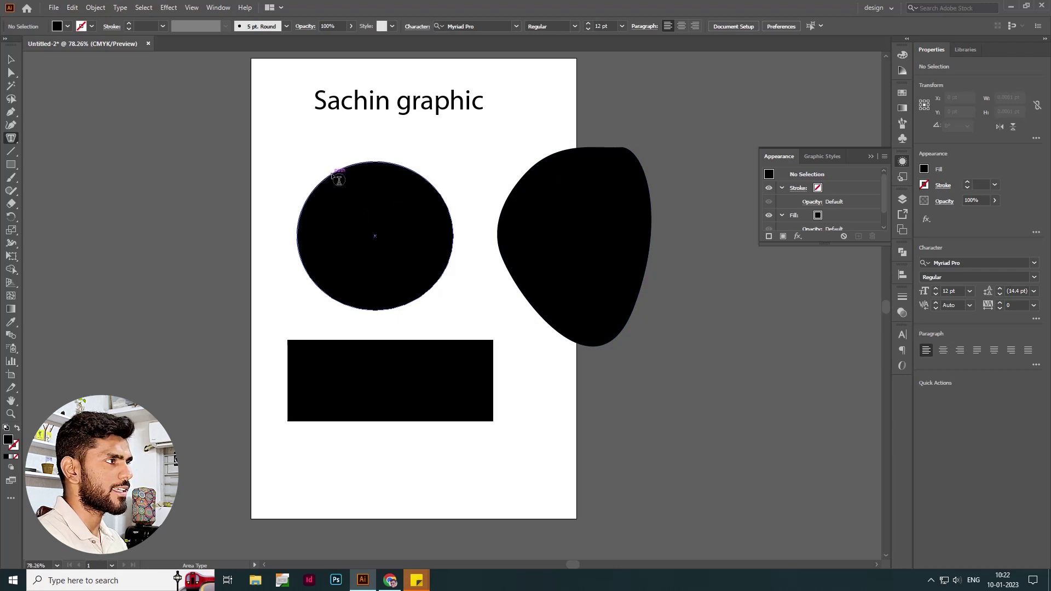
pyautogui.click(340, 181)
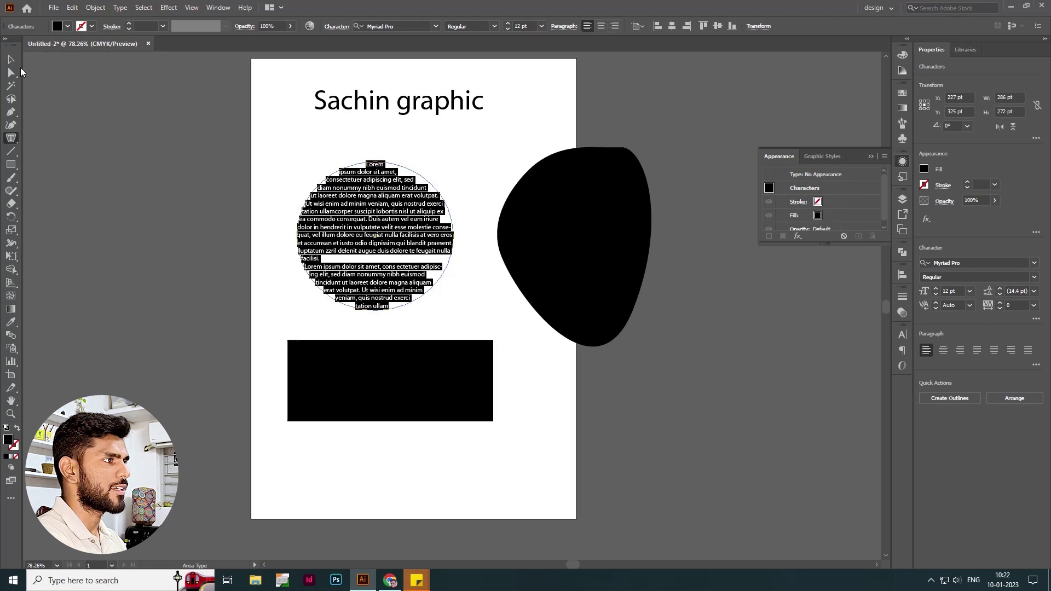
pyautogui.click(11, 59)
pyautogui.click(171, 156)
pyautogui.scroll(5, 406, 307)
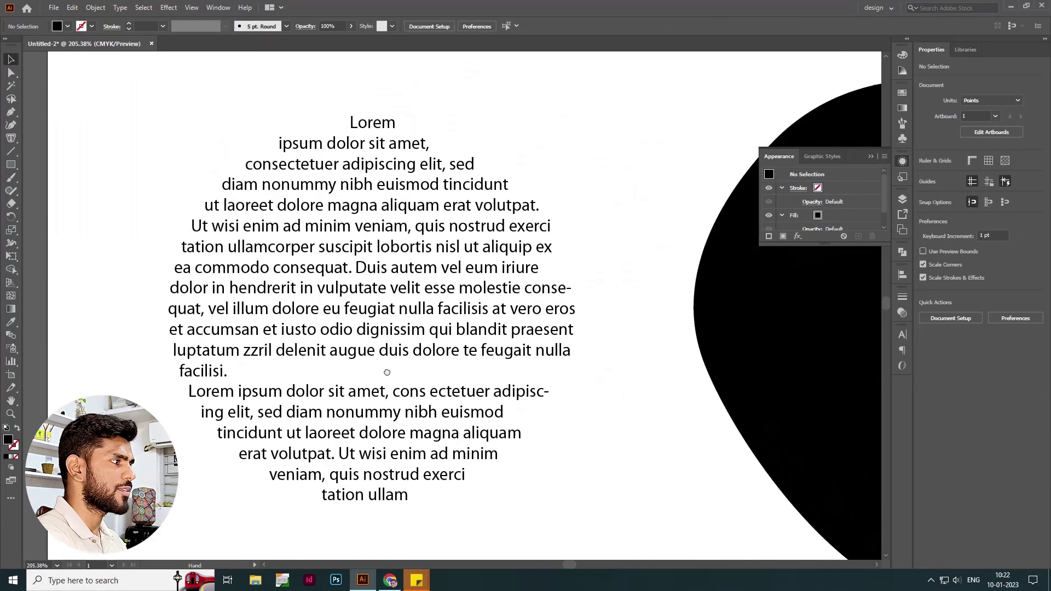
pyautogui.scroll(-2, 387, 372)
pyautogui.scroll(-5, 392, 360)
# Fill the black rectangle with placeholder Lorem ipsum area text.
pyautogui.click(347, 335)
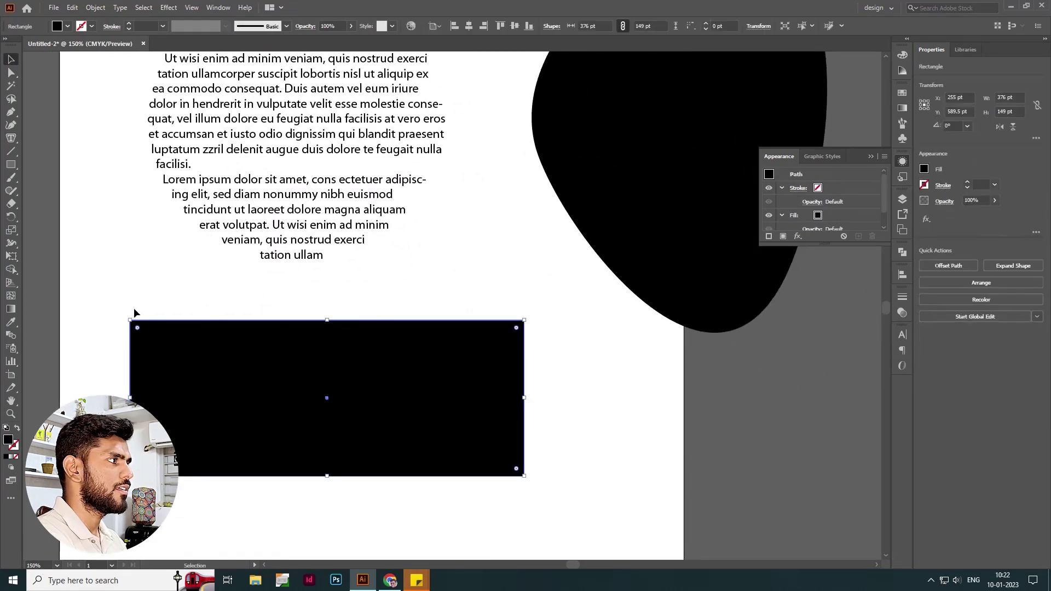
pyautogui.click(11, 138)
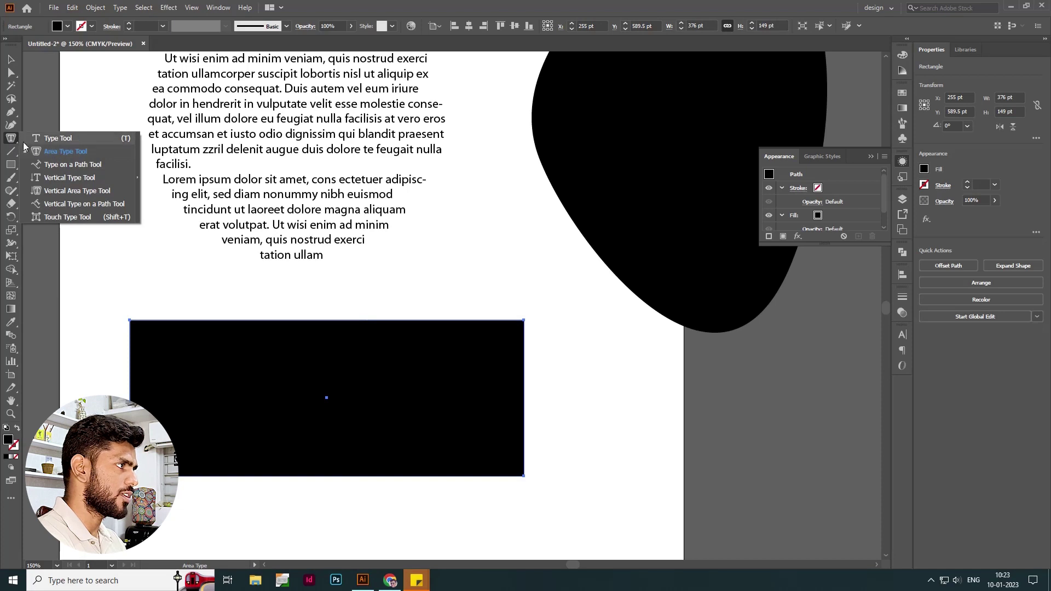
pyautogui.click(62, 152)
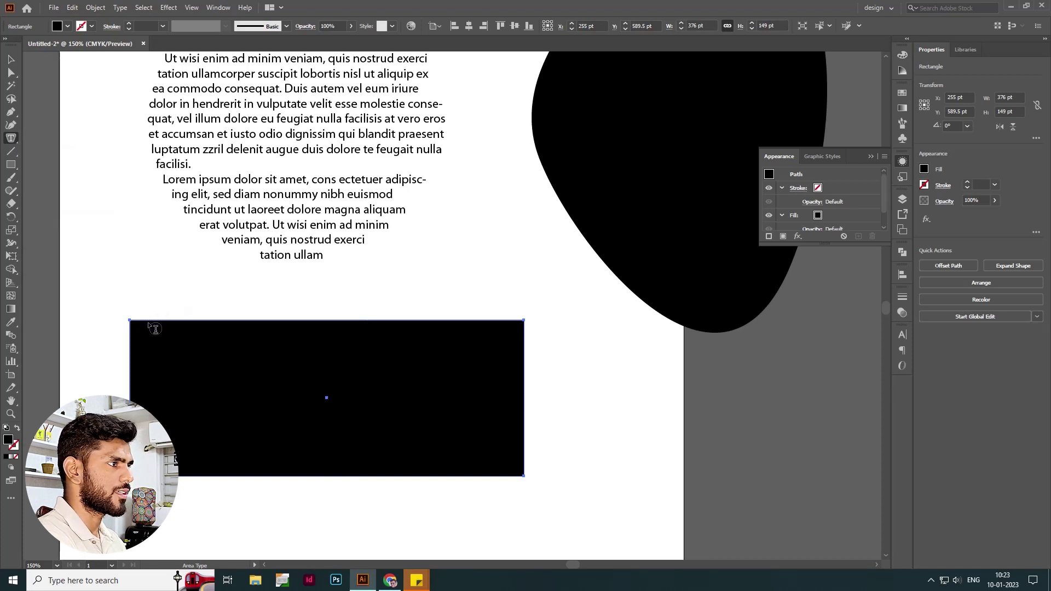
pyautogui.click(278, 321)
pyautogui.click(9, 59)
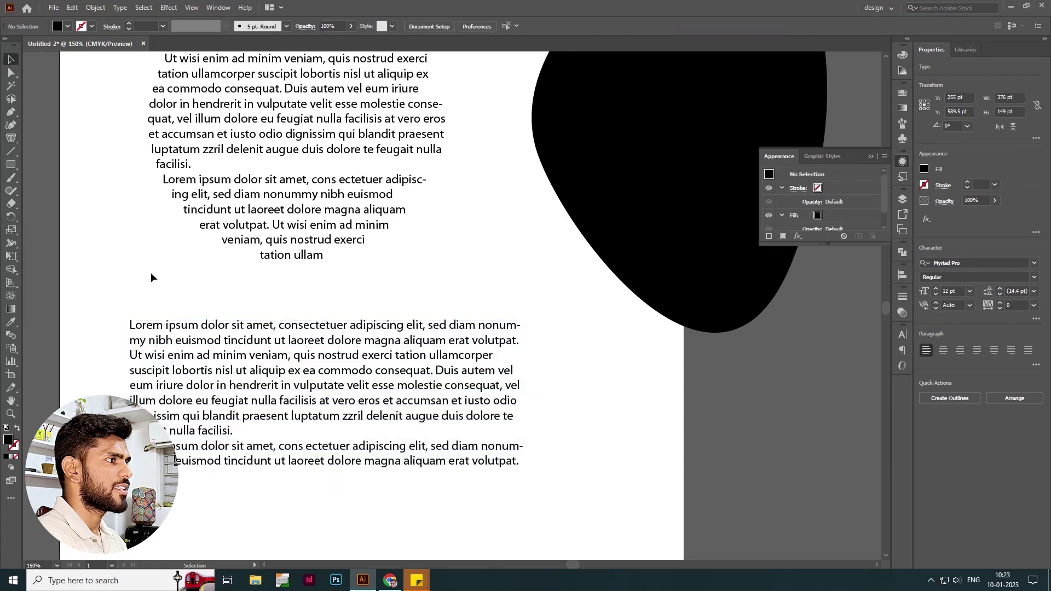
# Move the black blob right and fill it with placeholder area text.
pyautogui.scroll(-3, 134, 223)
pyautogui.scroll(5, 340, 275)
pyautogui.hscroll(3, 340, 275)
pyautogui.hscroll(3, 323, 193)
pyautogui.click(323, 193)
pyautogui.moveTo(323, 192); pyautogui.dragTo(467, 271)
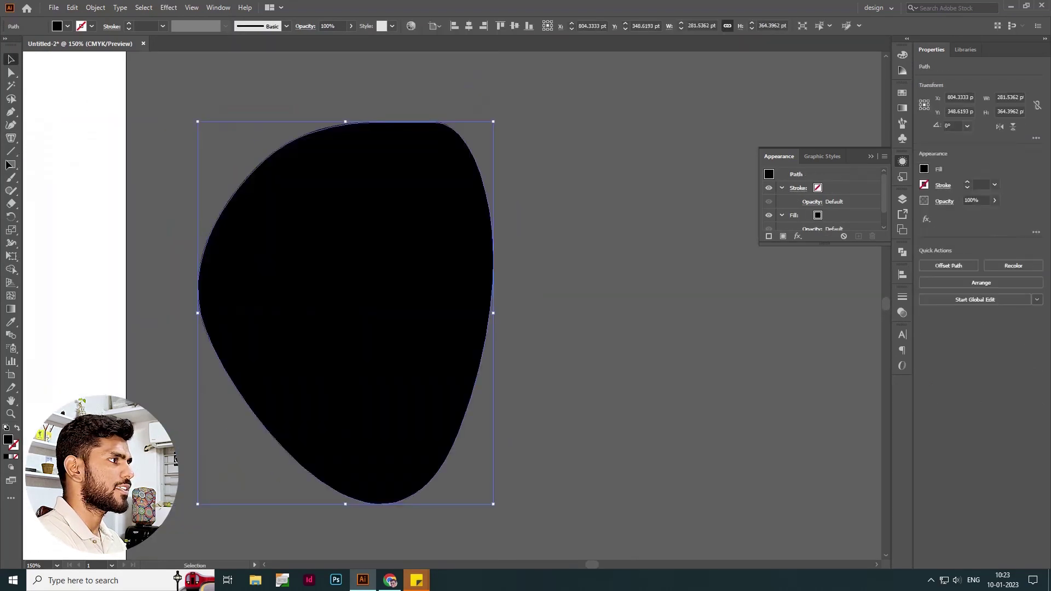
pyautogui.click(9, 144)
pyautogui.click(289, 157)
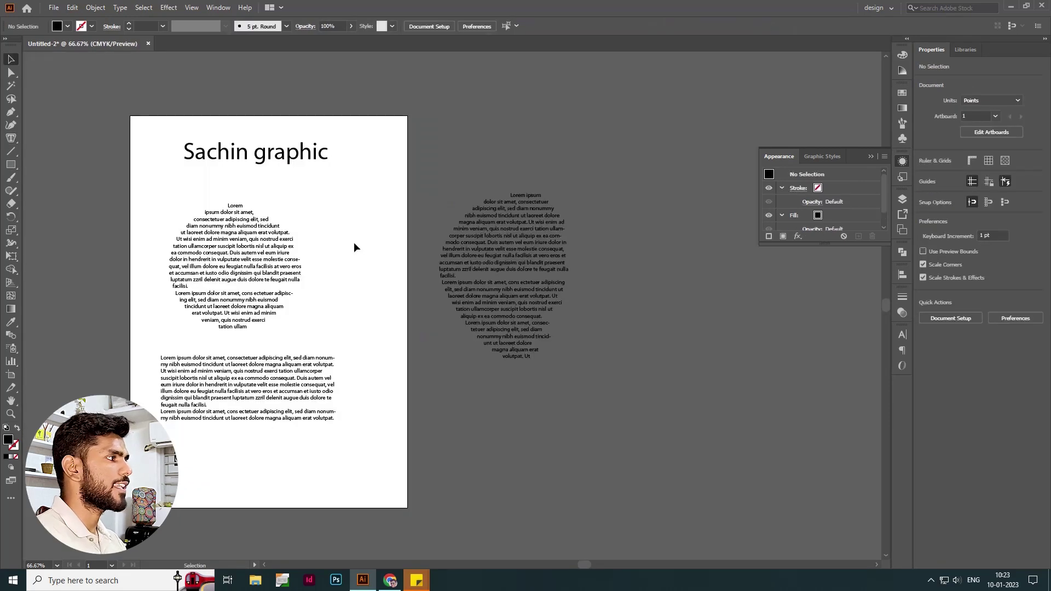
# Marquee-select all the text objects and set no fill with a black stroke.
pyautogui.moveTo(9, 138); pyautogui.dragTo(54, 167)
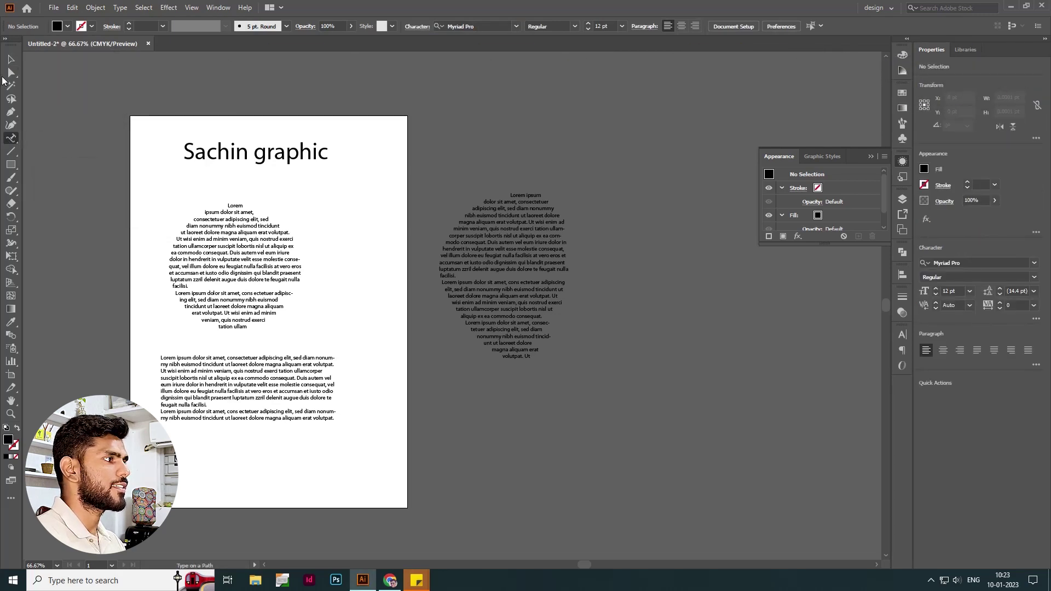
pyautogui.click(11, 60)
pyautogui.moveTo(129, 112); pyautogui.dragTo(556, 479)
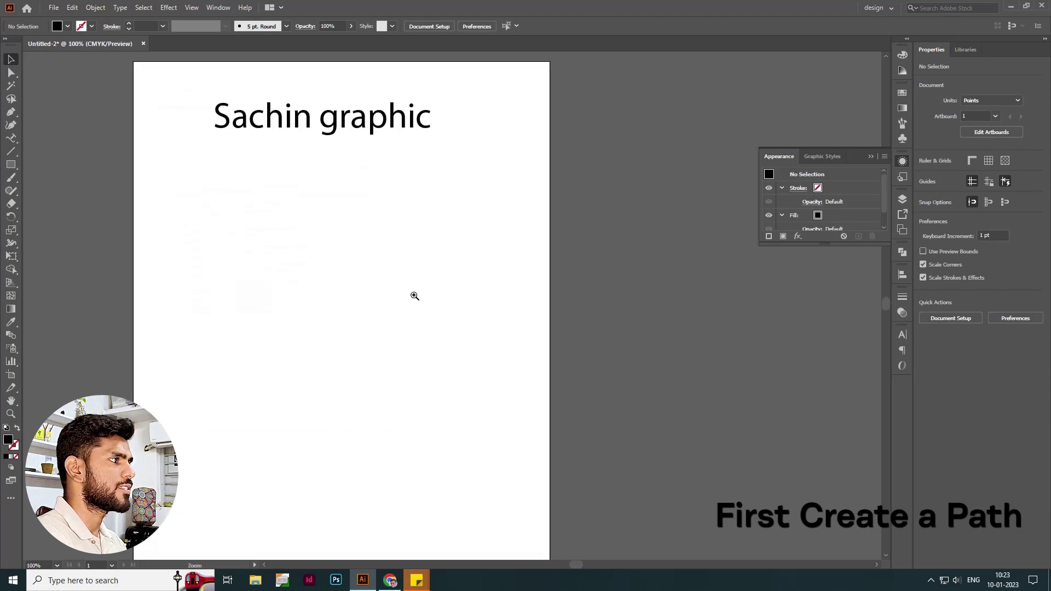
pyautogui.hotkey('shift', 'x')
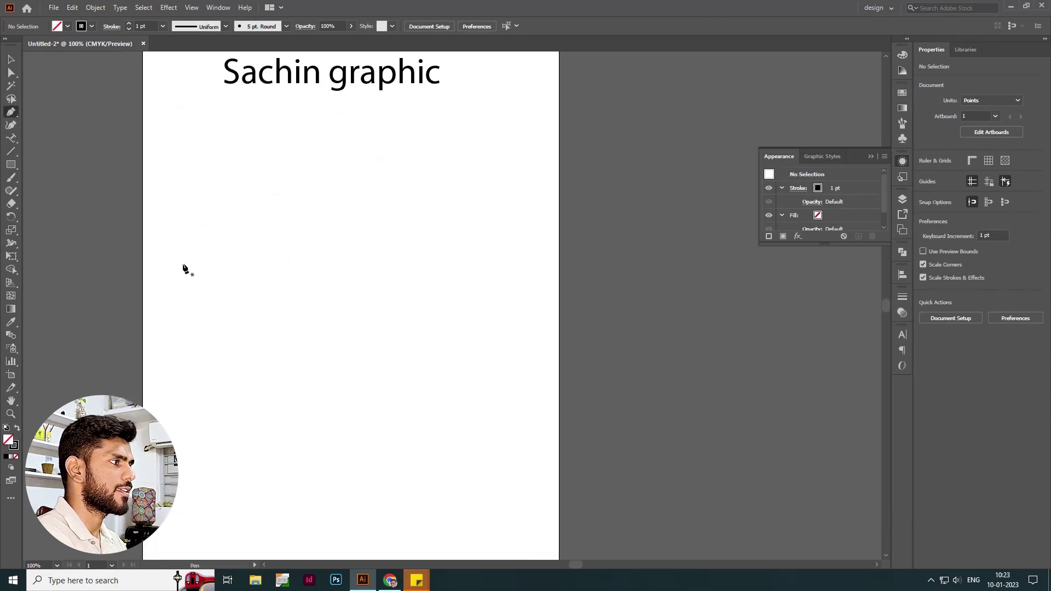
# Draw a wavy open pen path below the heading and select it.
pyautogui.click(168, 286)
pyautogui.moveTo(365, 261)
pyautogui.mouseDown()
pyautogui.moveTo(416, 260)
pyautogui.moveTo(496, 293)
pyautogui.mouseUp()
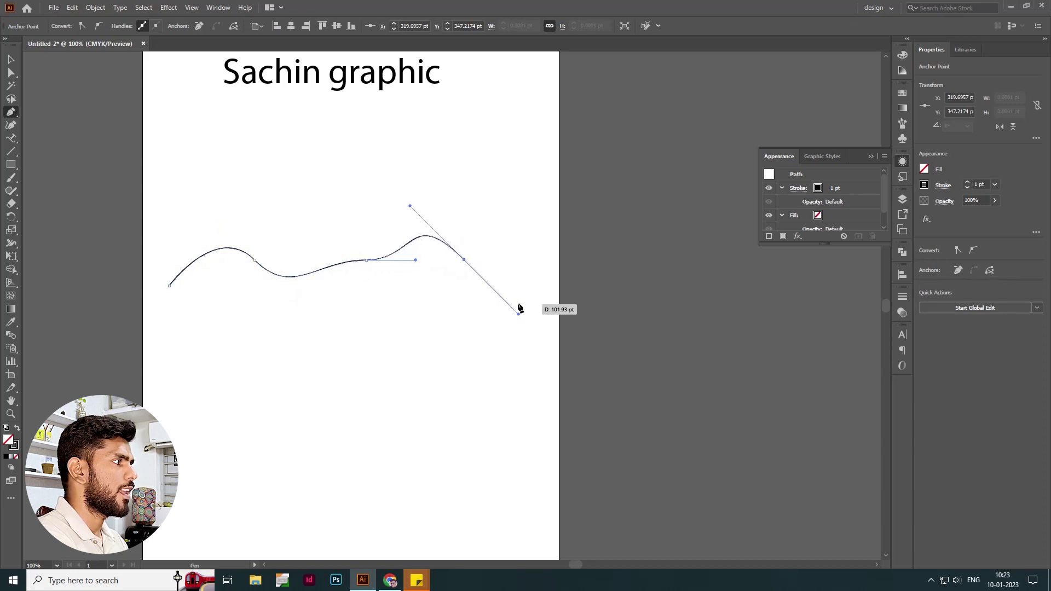
pyautogui.press('v')
pyautogui.click(342, 182)
pyautogui.moveTo(390, 223); pyautogui.dragTo(425, 269)
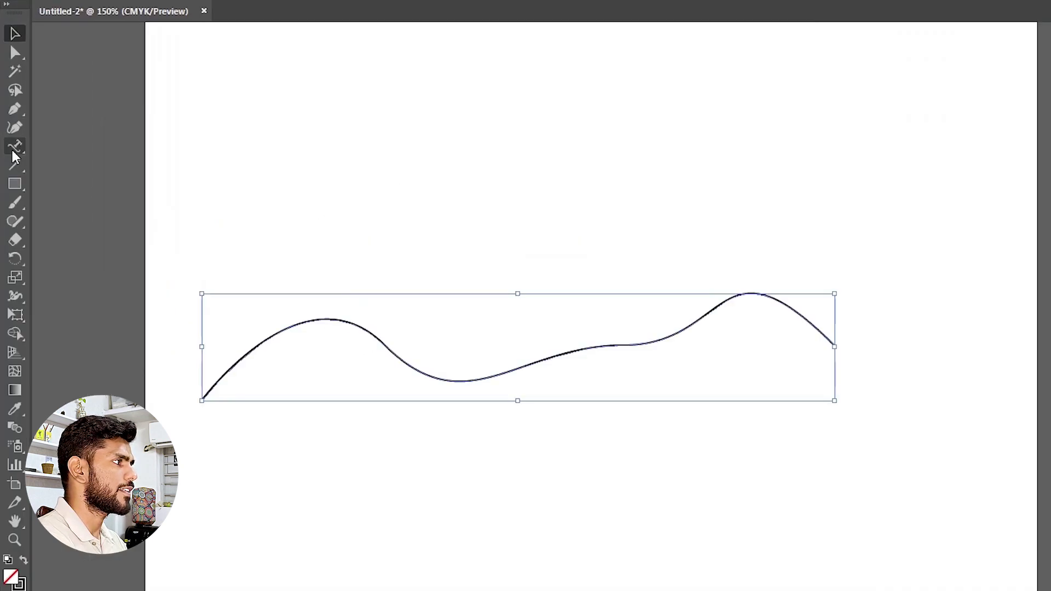
pyautogui.click(10, 138)
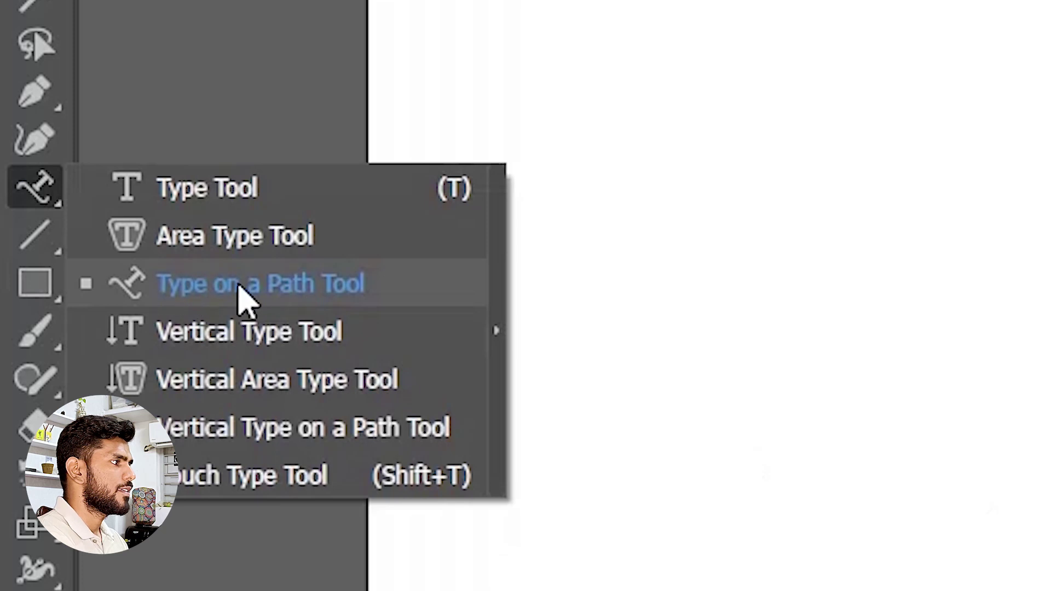
# Run placeholder Lorem ipsum text along the wavy line and move it up and right.
pyautogui.click(148, 236)
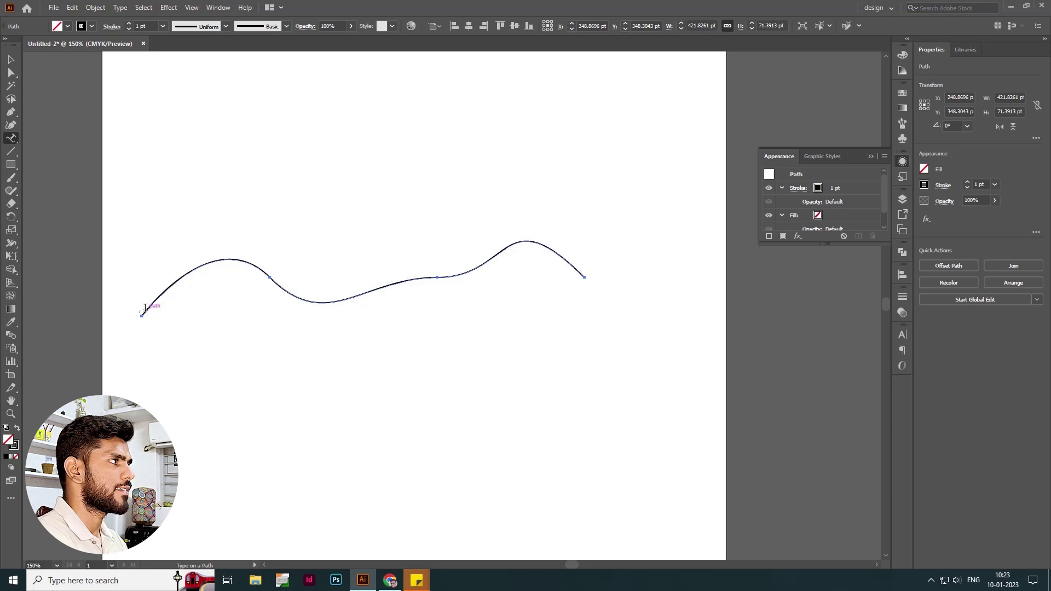
pyautogui.click(144, 310)
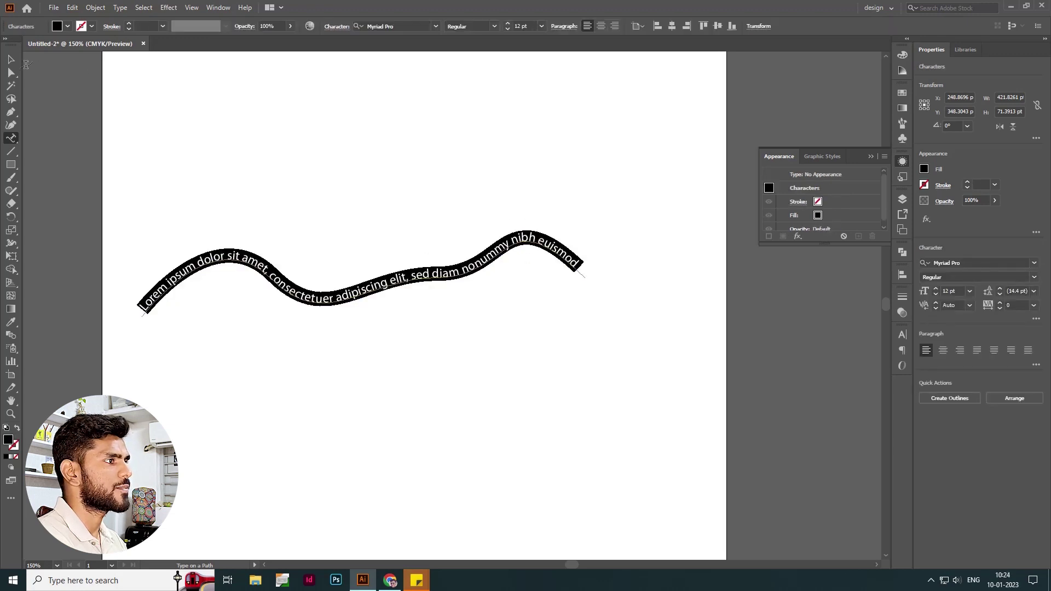
pyautogui.click(11, 59)
pyautogui.click(394, 228)
pyautogui.hotkey('ctrl', '=')
pyautogui.click(446, 234)
pyautogui.moveTo(446, 234)
pyautogui.mouseDown()
pyautogui.moveTo(469, 160)
pyautogui.moveTo(473, 169)
pyautogui.mouseUp()
pyautogui.press('a')
pyautogui.click(426, 186)
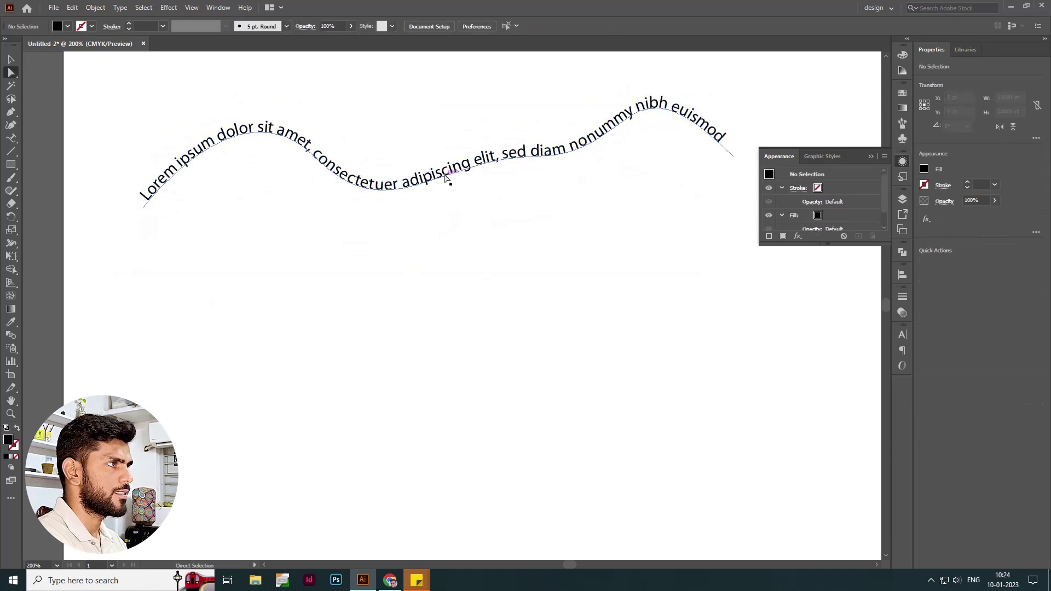
# Drag the path's anchor and handle to reshape the line into a deep dip.
pyautogui.moveTo(389, 234); pyautogui.dragTo(430, 415)
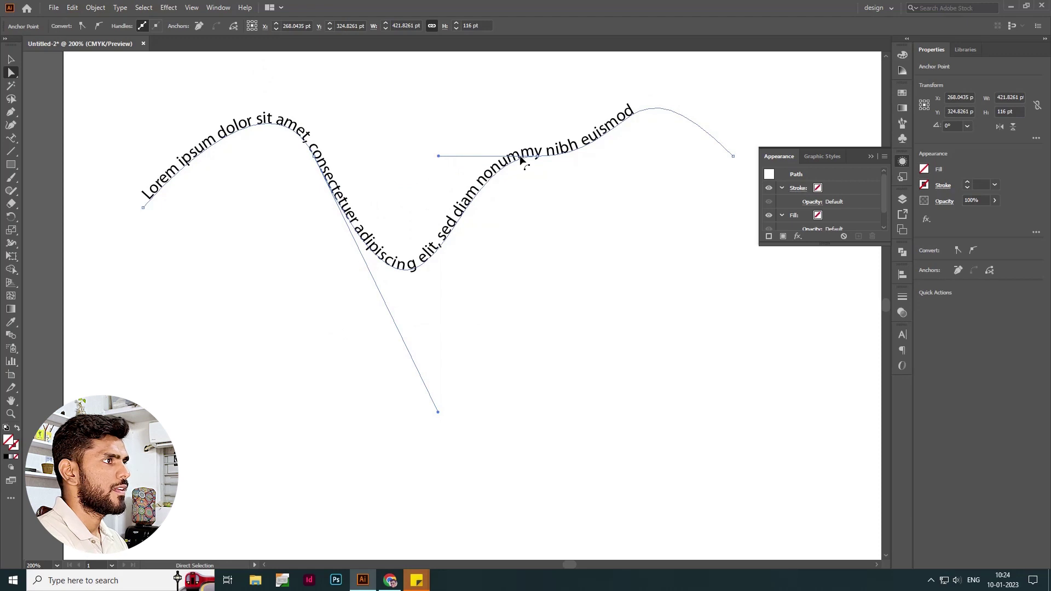
pyautogui.moveTo(531, 158); pyautogui.dragTo(487, 129)
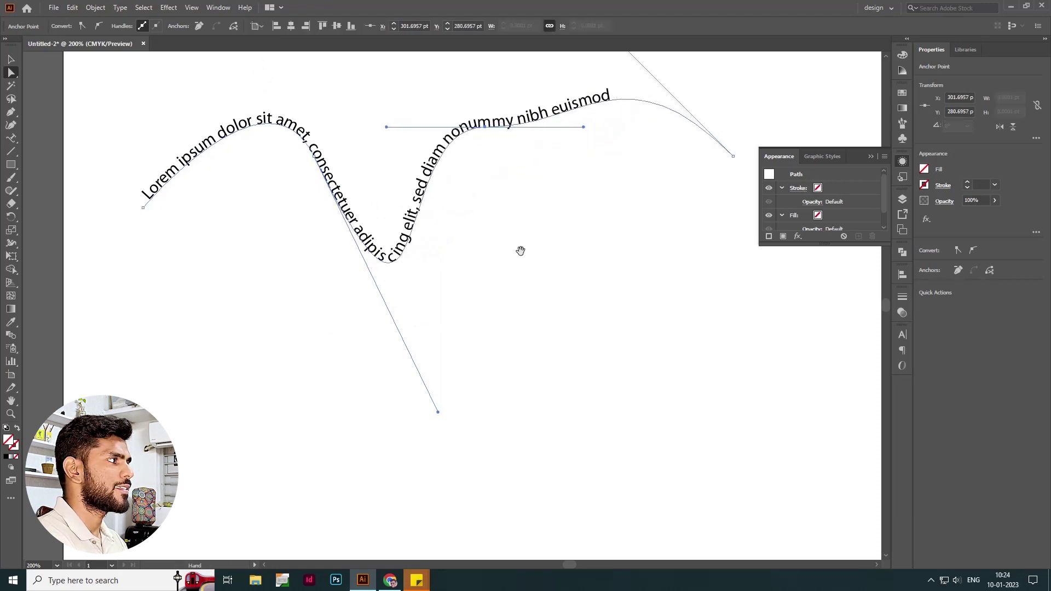
pyautogui.press('t')
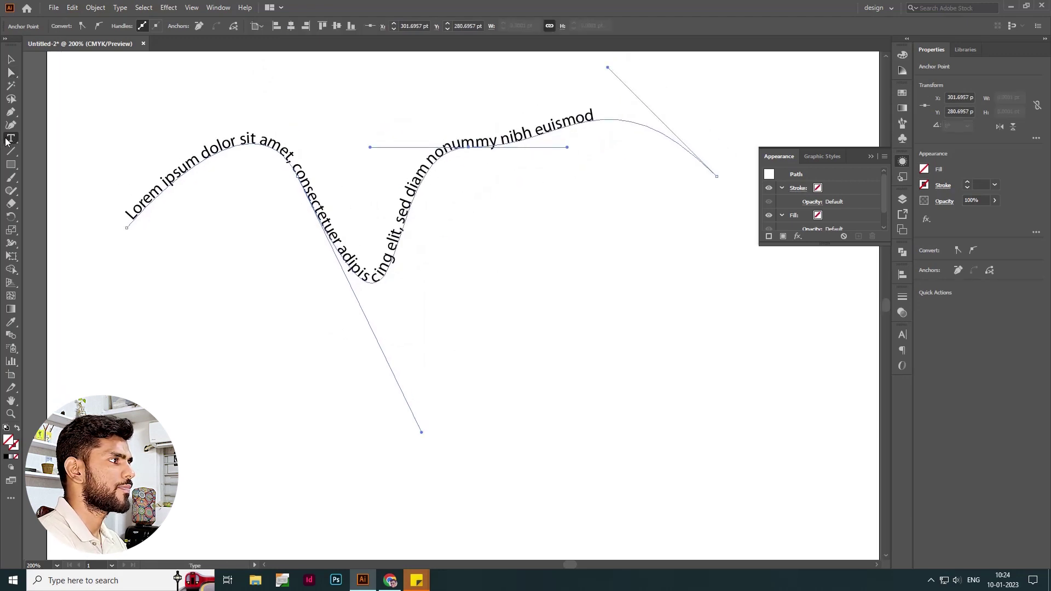
pyautogui.click(292, 176)
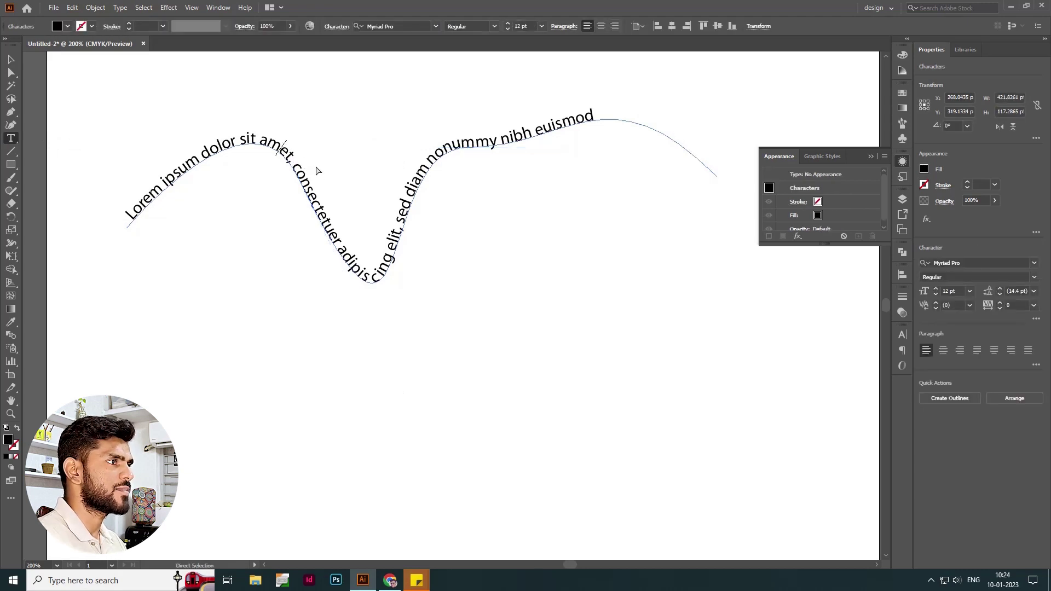
# Set all the path text to 16 pt so it runs further along the curve.
pyautogui.hotkey('ctrl', 'a')
pyautogui.click(507, 24)
pyautogui.click(507, 24)
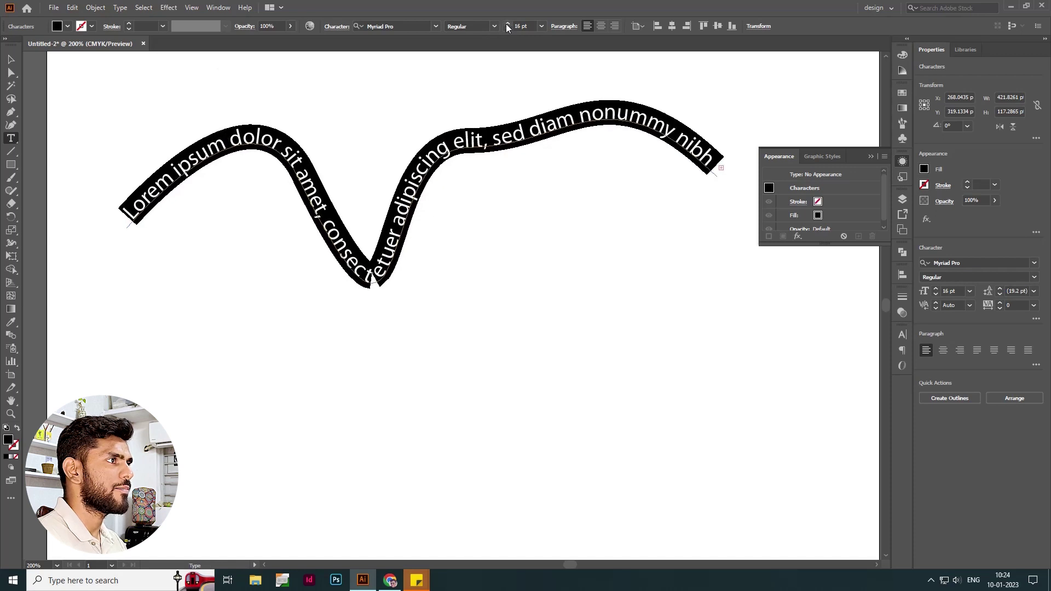
pyautogui.click(509, 29)
pyautogui.click(508, 23)
pyautogui.click(11, 58)
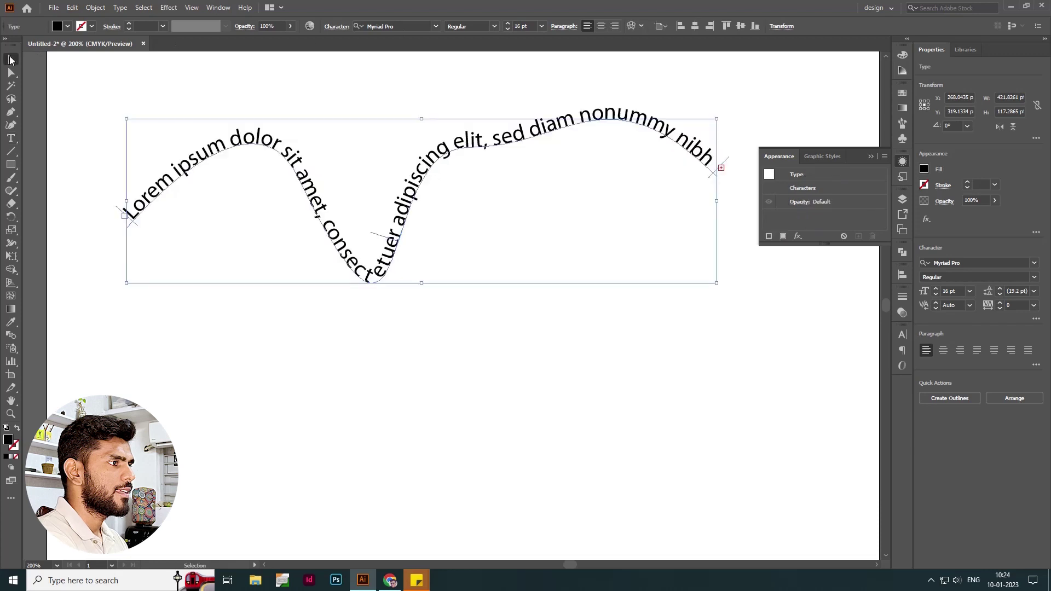
pyautogui.click(483, 82)
pyautogui.keyDown('alt'); pyautogui.scroll(2, 535, 182); pyautogui.keyUp('alt')
pyautogui.moveTo(504, 258); pyautogui.dragTo(566, 114)
pyautogui.press('a')
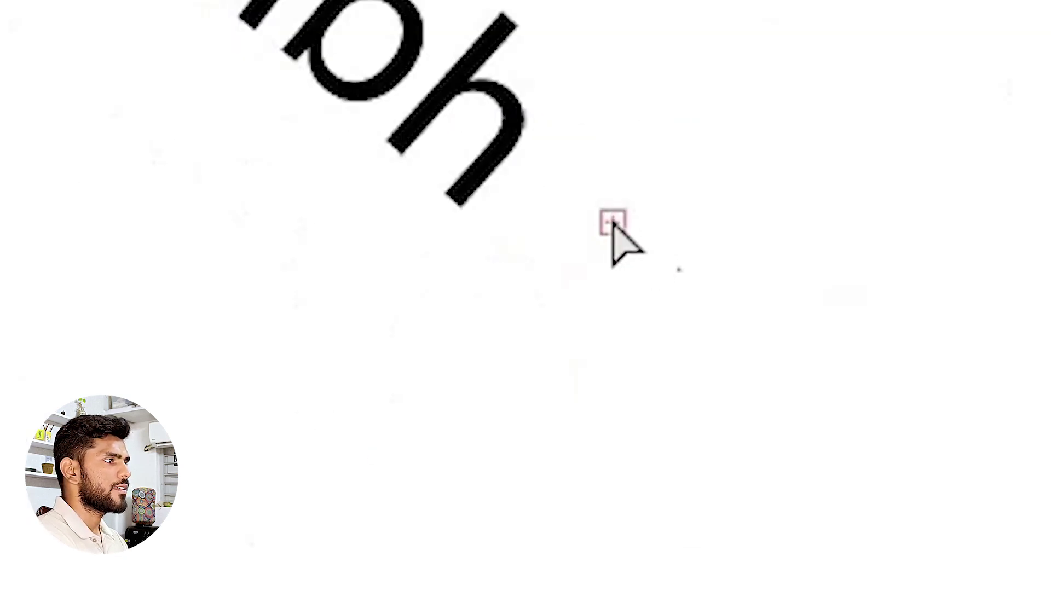
# Thread the path text's overflow onto a new path, then undo the threaded copy.
pyautogui.press('z')
pyautogui.press('a')
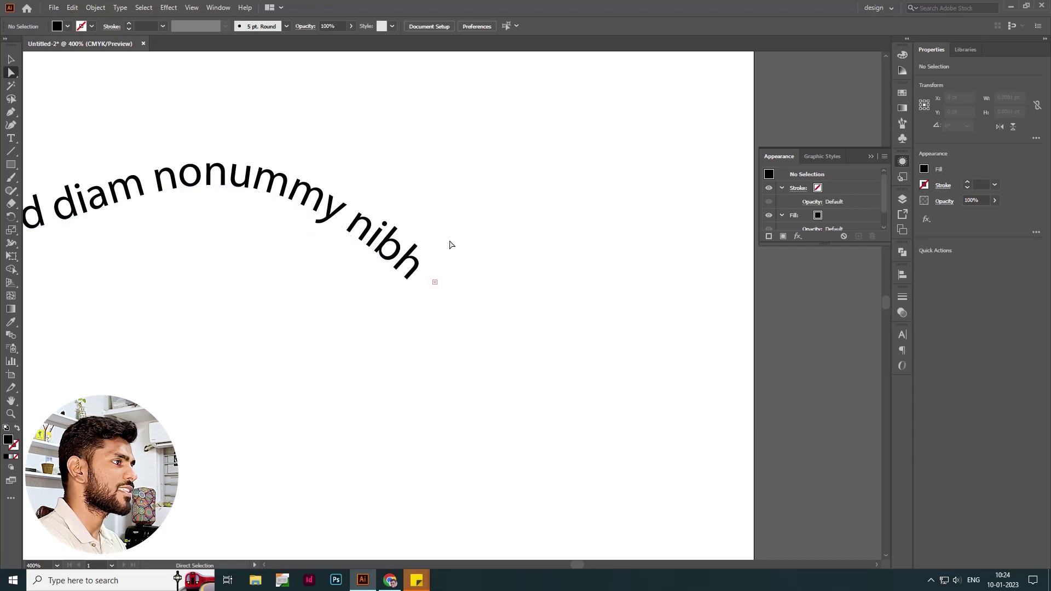
pyautogui.scroll(-5, 443, 325)
pyautogui.scroll(-2, 413, 335)
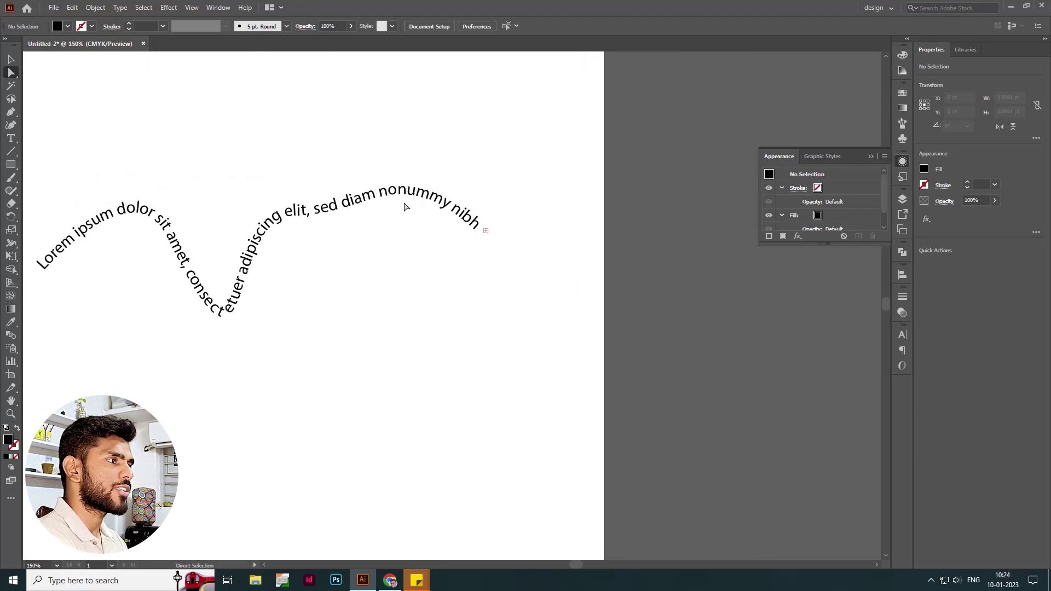
pyautogui.click(484, 235)
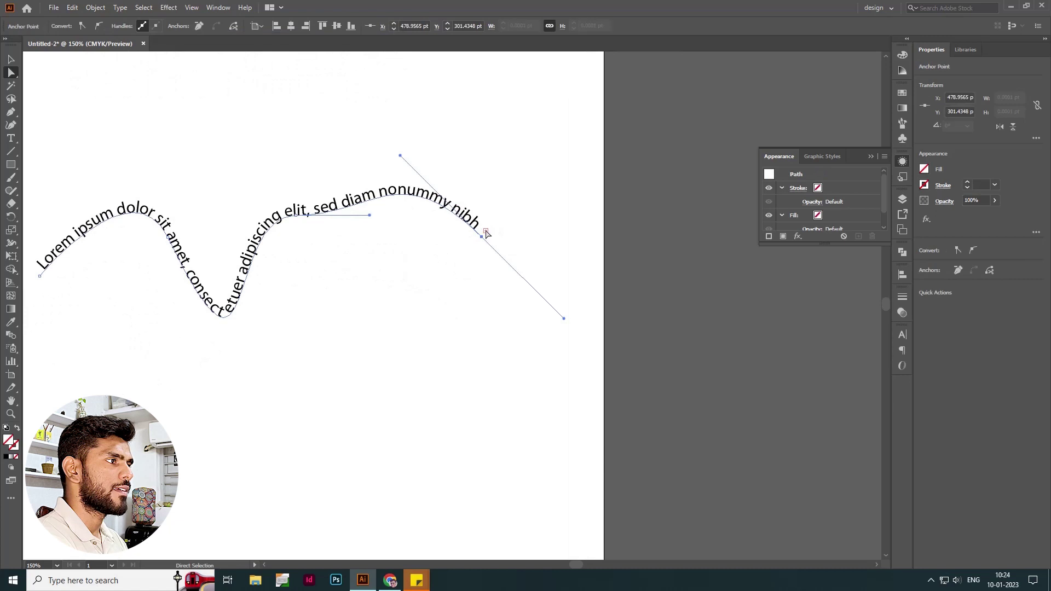
pyautogui.click(488, 235)
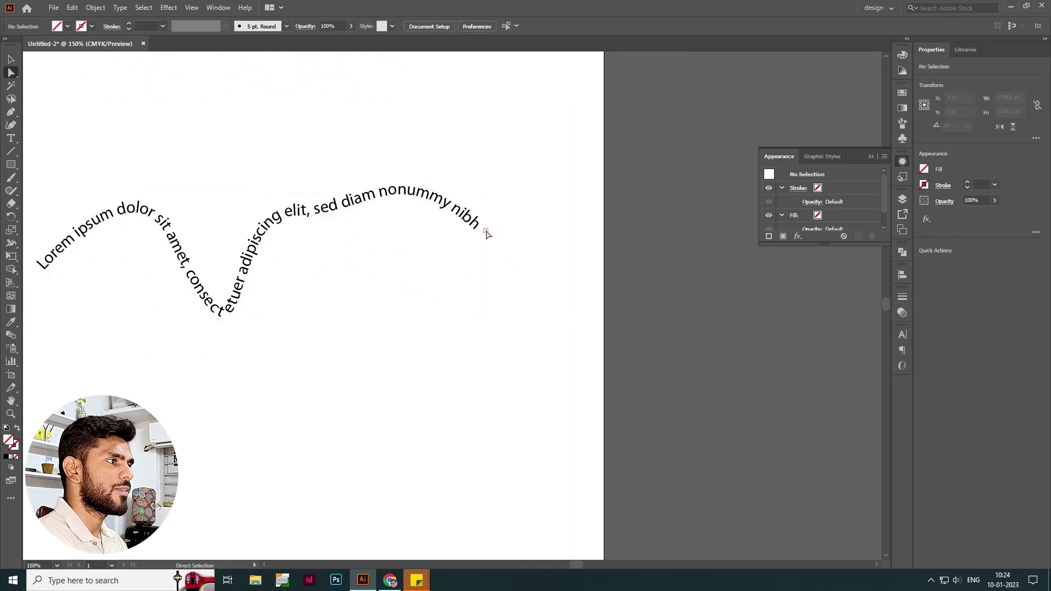
pyautogui.click(485, 232)
pyautogui.click(486, 232)
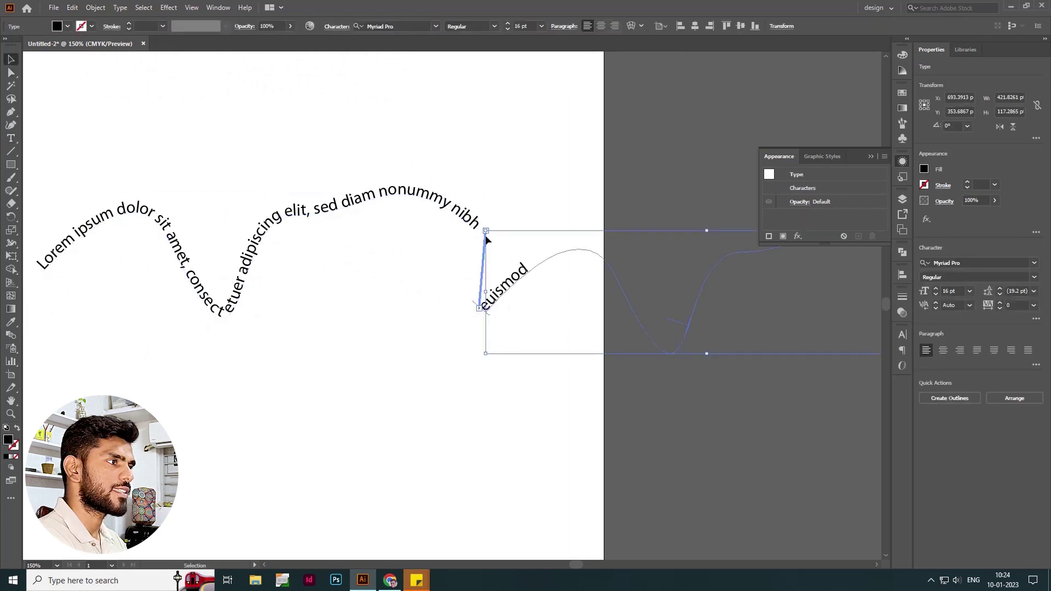
pyautogui.hotkey('ctrl', '-')
pyautogui.moveTo(570, 274)
pyautogui.mouseDown()
pyautogui.moveTo(421, 334)
pyautogui.moveTo(517, 280)
pyautogui.mouseUp()
pyautogui.hotkey('ctrl', '+')
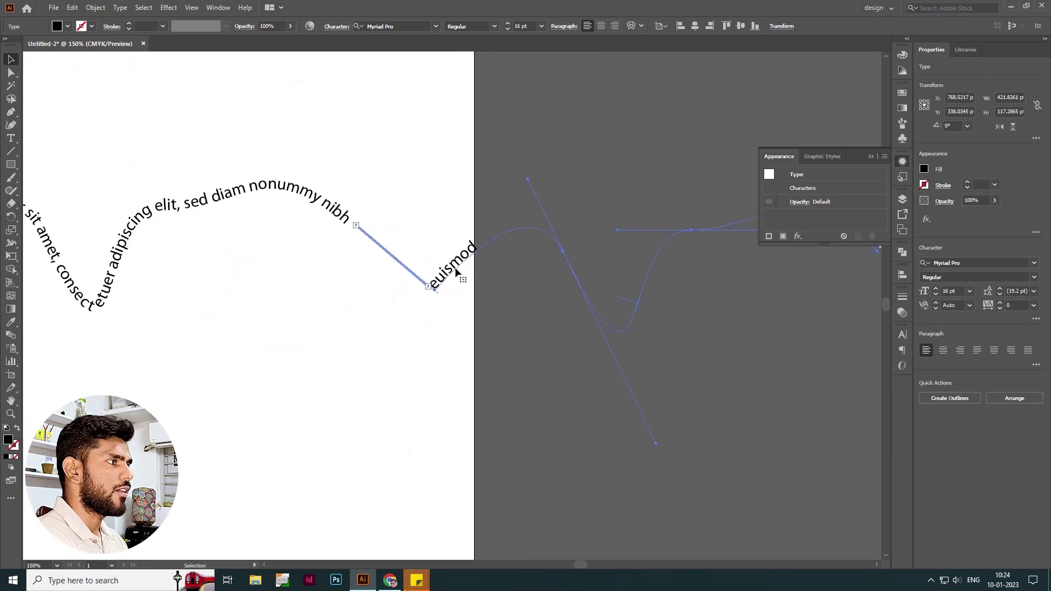
pyautogui.hotkey('ctrl', 'z')
pyautogui.hotkey('ctrl', 'z')
pyautogui.hotkey('ctrl', 'z')
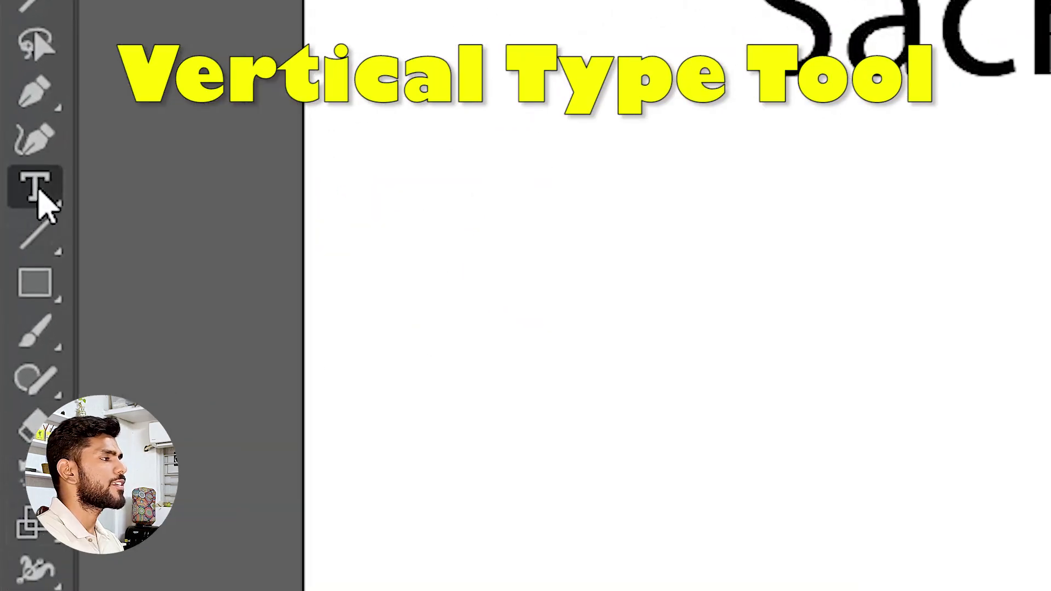
# Switch to the Vertical Type Tool from the type tools list.
pyautogui.click(11, 141)
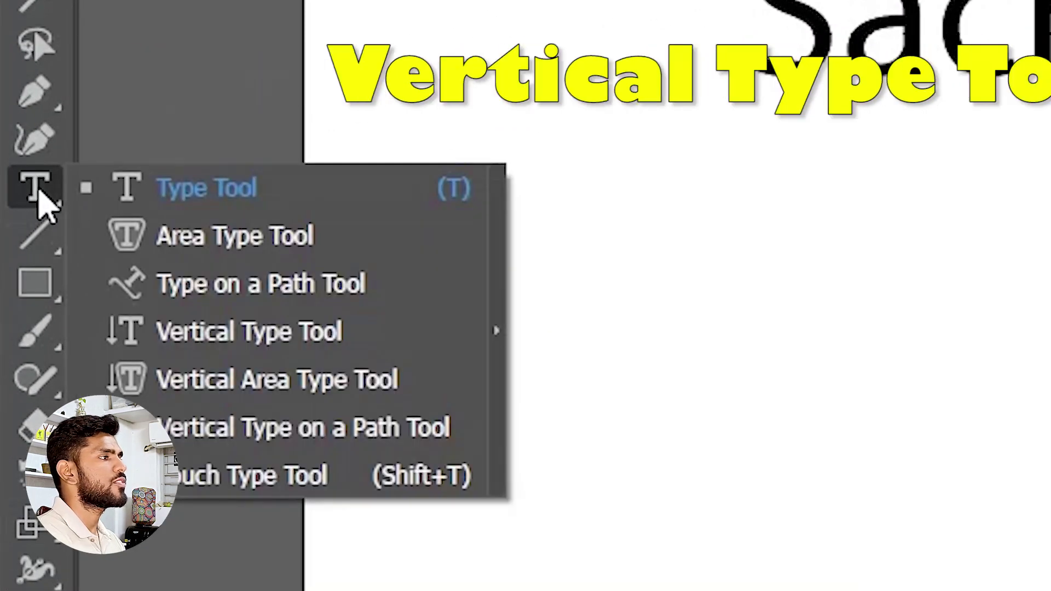
pyautogui.click(236, 345)
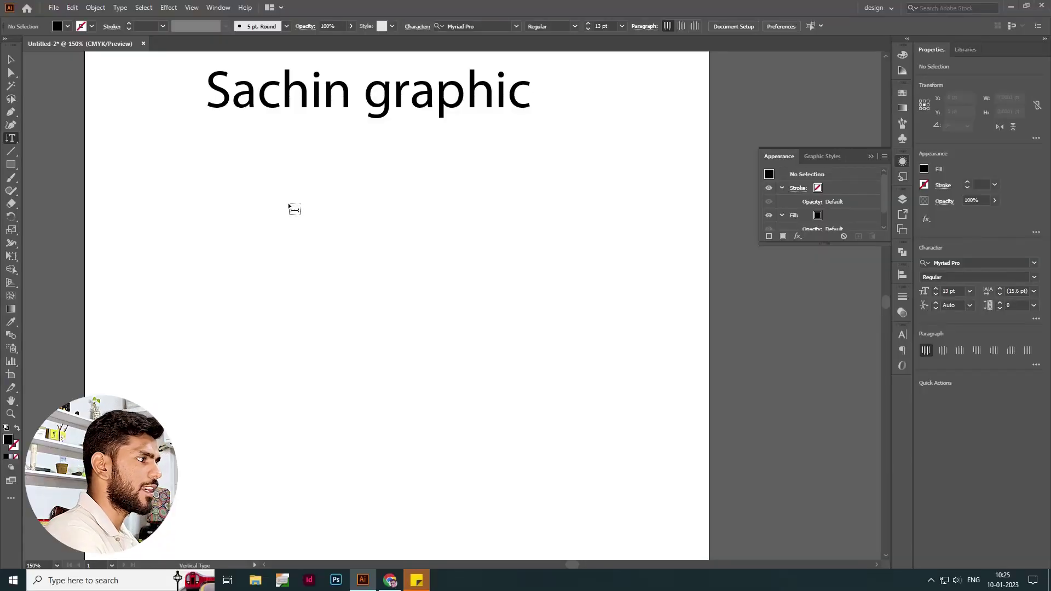
# Place 'sachin graphic' as vertical type below the heading.
pyautogui.click(289, 205)
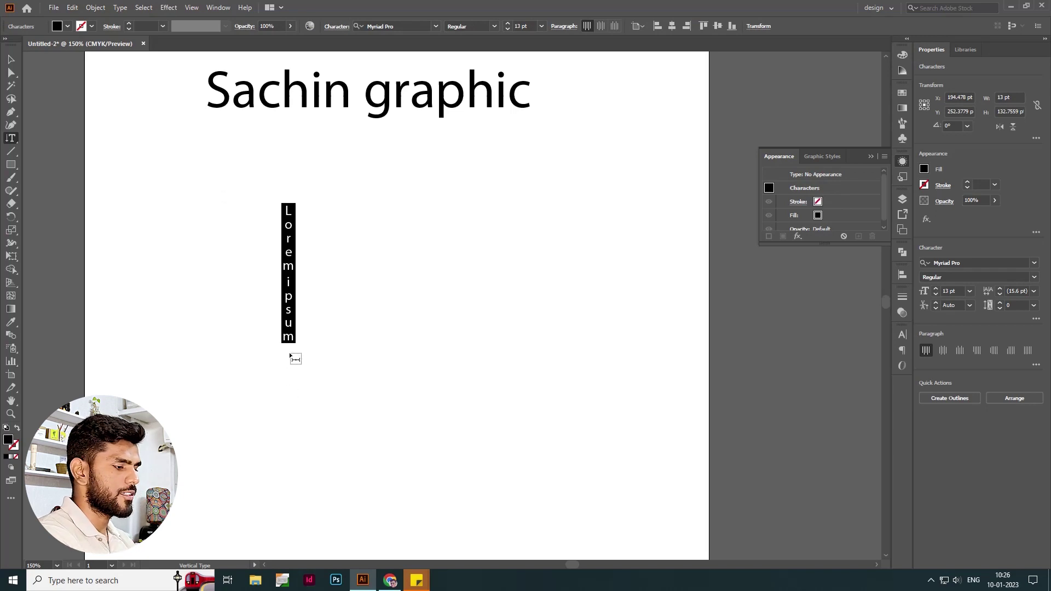
pyautogui.write('sachin graphic')
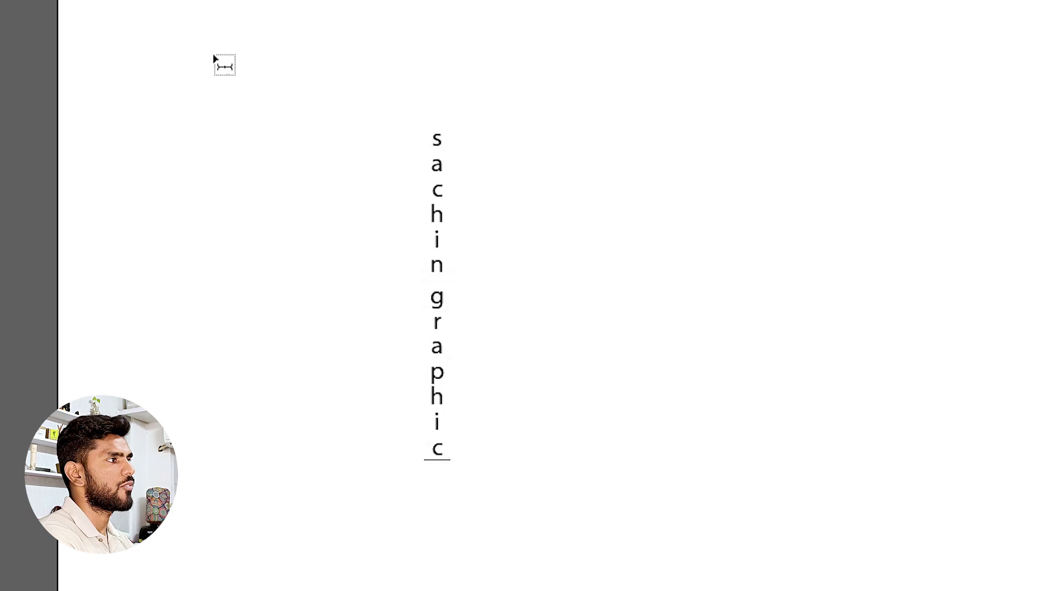
pyautogui.press('Escape')
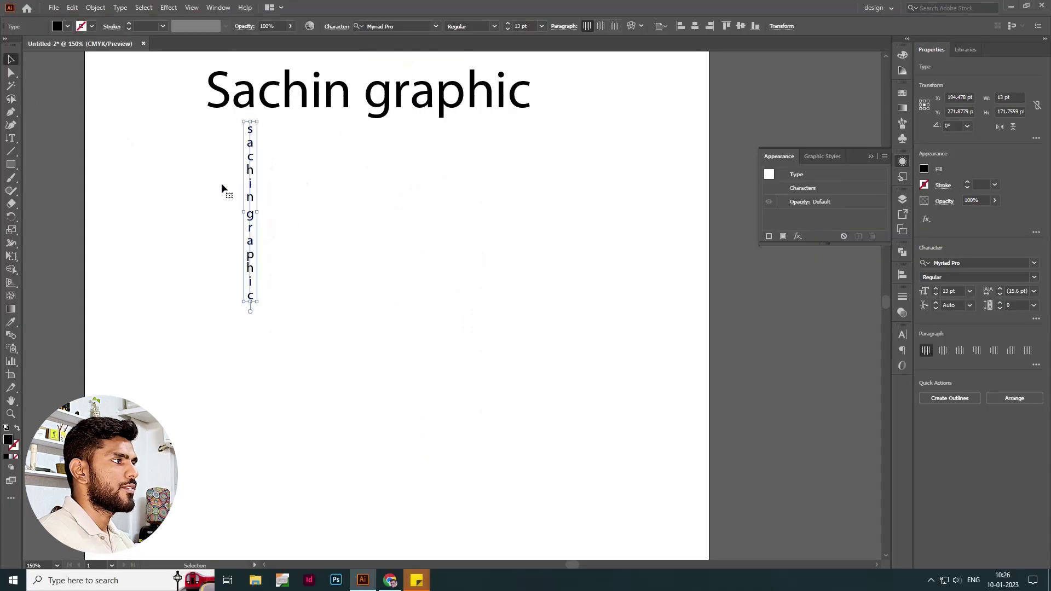
# Reposition the vertical 'sachin graphic' column, then delete it.
pyautogui.moveTo(249, 177)
pyautogui.mouseDown()
pyautogui.moveTo(220, 207)
pyautogui.moveTo(225, 219)
pyautogui.mouseUp()
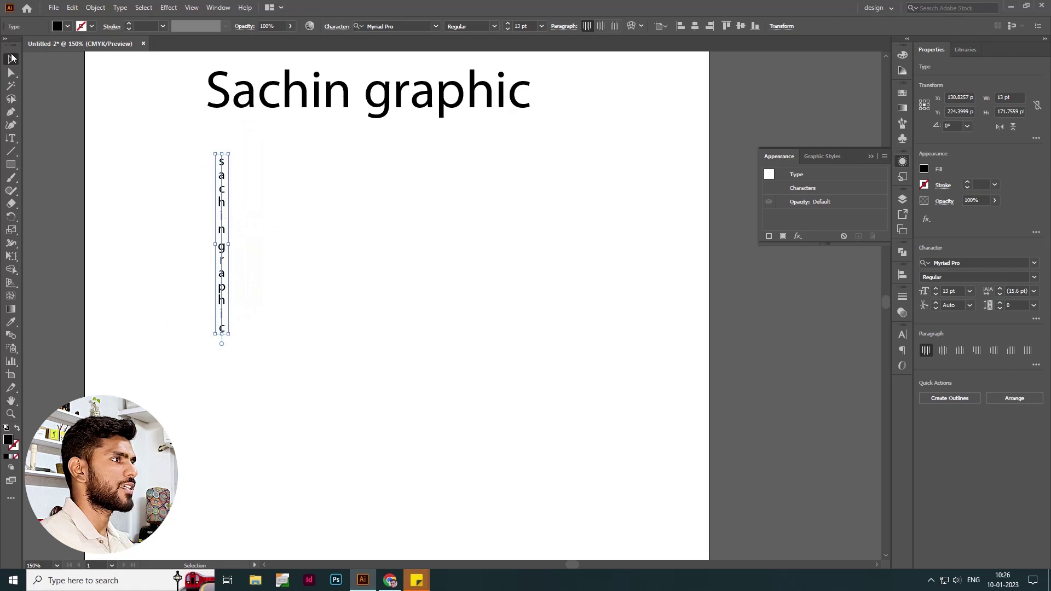
pyautogui.moveTo(220, 197); pyautogui.dragTo(287, 235)
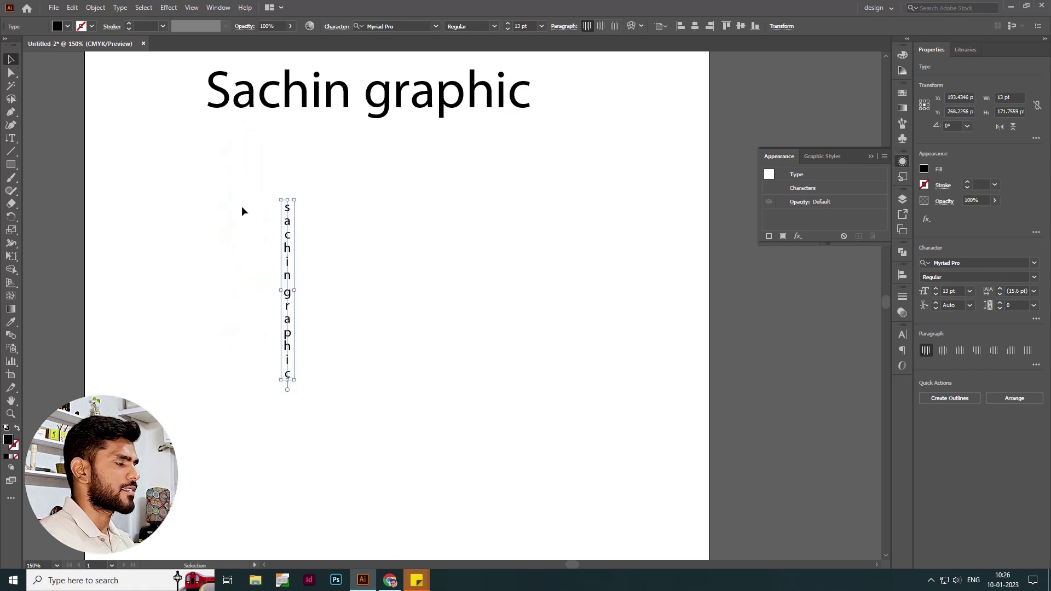
pyautogui.moveTo(242, 181); pyautogui.dragTo(368, 401)
pyautogui.moveTo(287, 263)
pyautogui.mouseDown()
pyautogui.moveTo(256, 263)
pyautogui.moveTo(403, 227)
pyautogui.mouseUp()
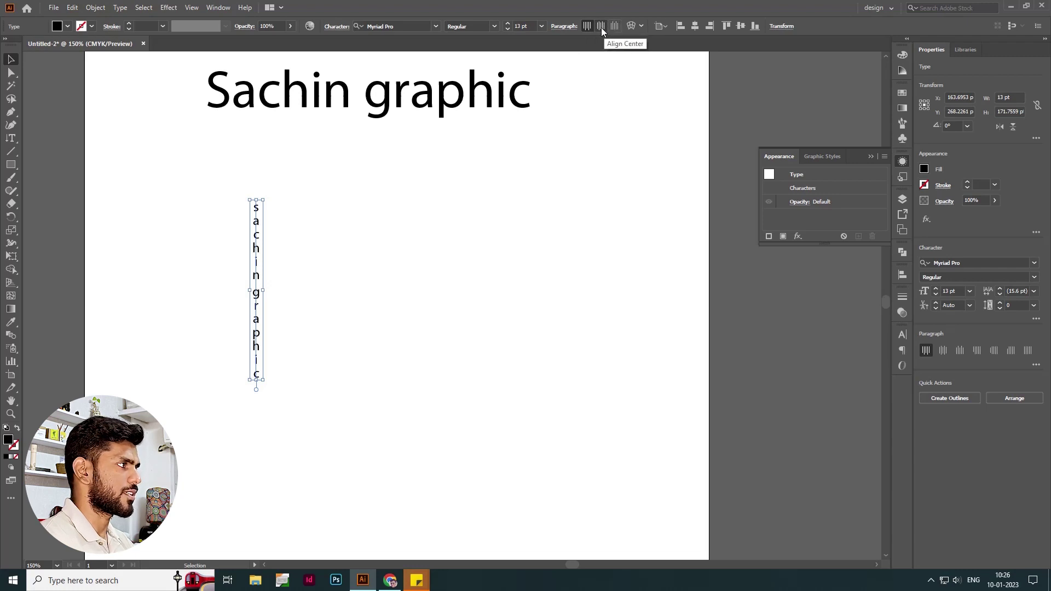
pyautogui.press('Delete')
pyautogui.click(11, 139)
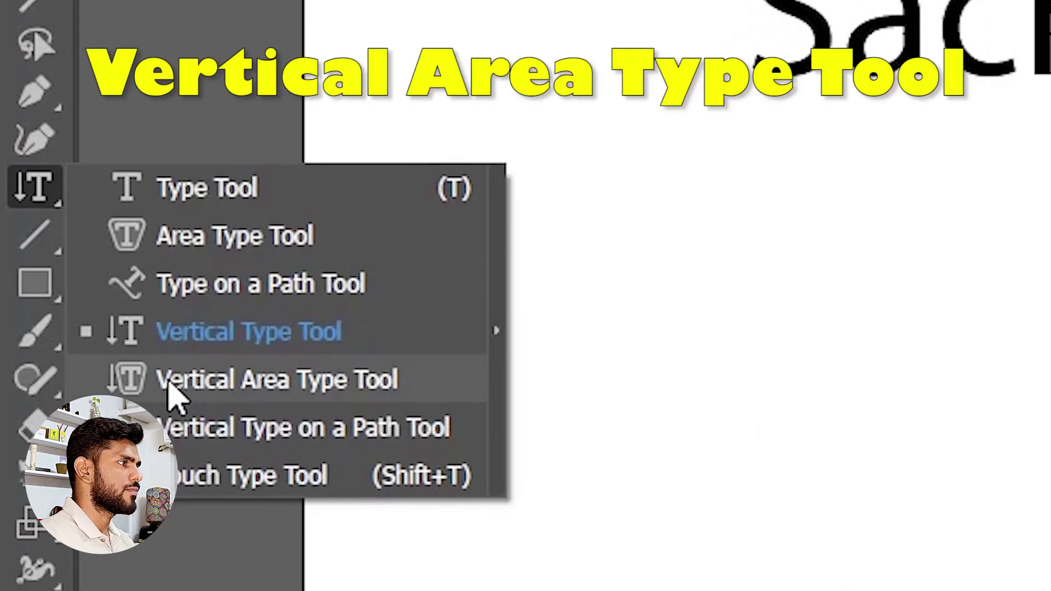
# Draw a tall rectangle below the heading.
pyautogui.click(258, 382)
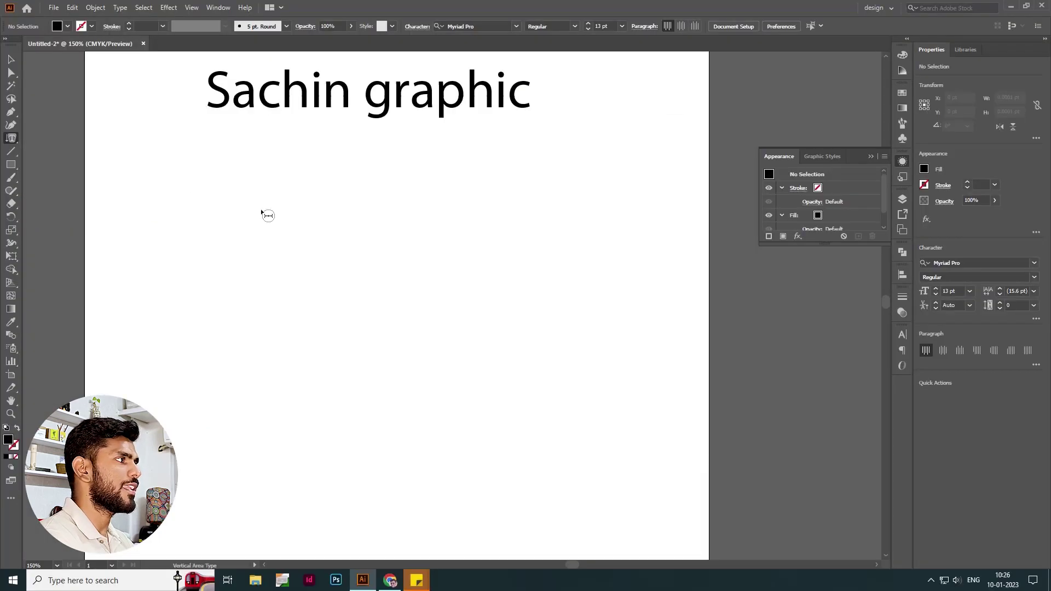
pyautogui.click(11, 59)
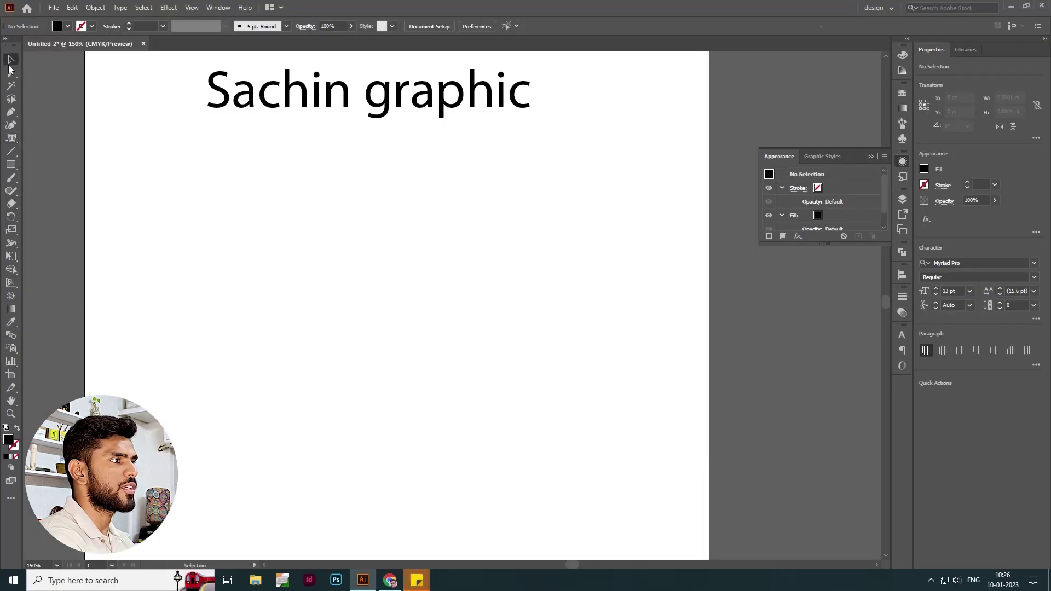
pyautogui.press('m')
pyautogui.moveTo(228, 162)
pyautogui.mouseDown()
pyautogui.moveTo(426, 474)
pyautogui.moveTo(426, 501)
pyautogui.mouseUp()
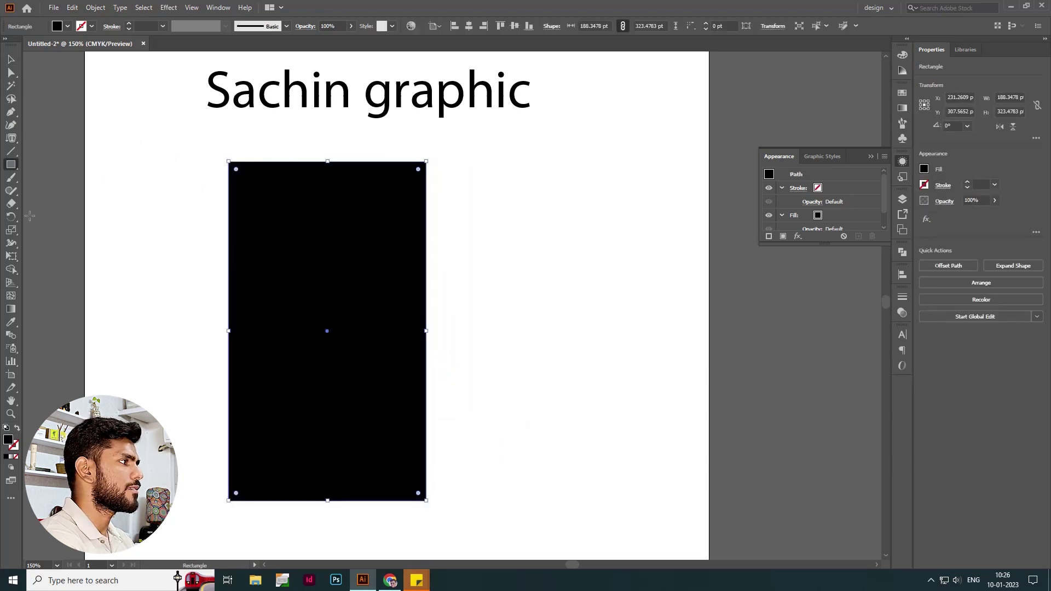
# Fill the rectangle with vertical placeholder text using the Vertical Area Type Tool.
pyautogui.moveTo(10, 139); pyautogui.dragTo(70, 193)
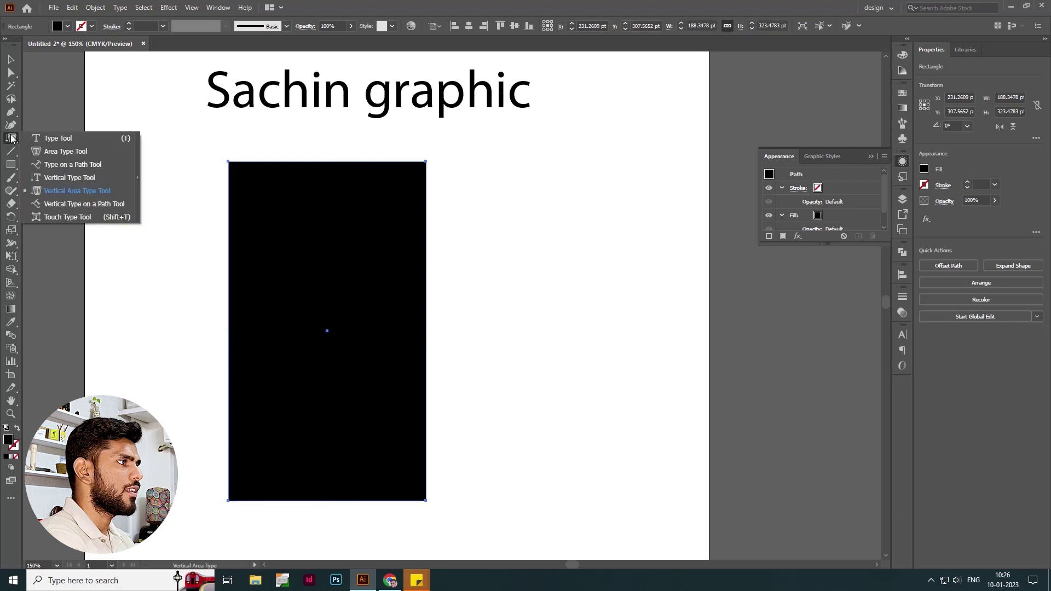
pyautogui.click(60, 192)
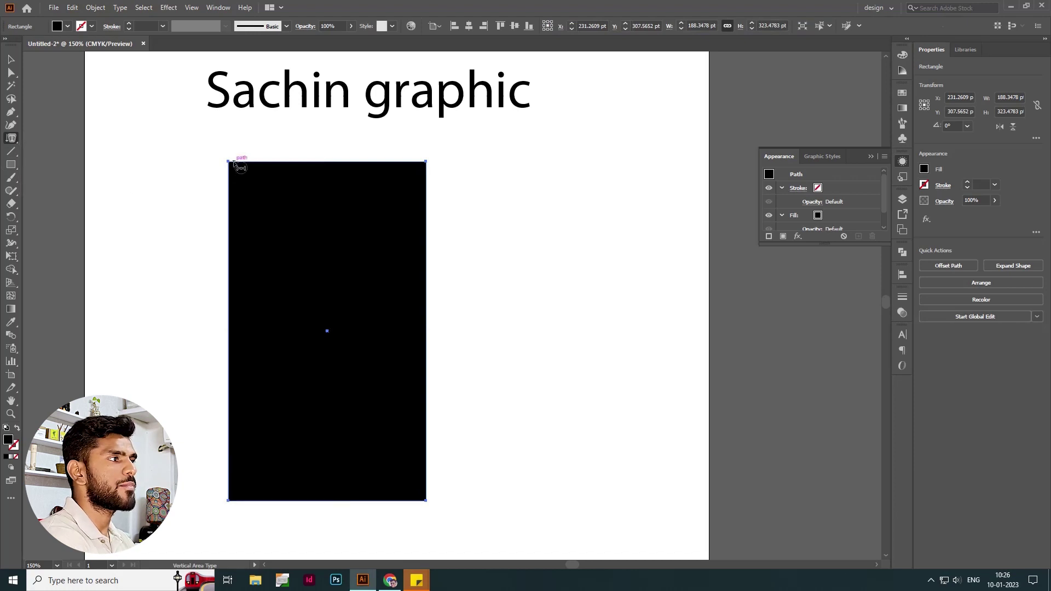
pyautogui.click(238, 164)
pyautogui.press('Escape')
# Select and deselect the vertical text frame to inspect it.
pyautogui.click(171, 143)
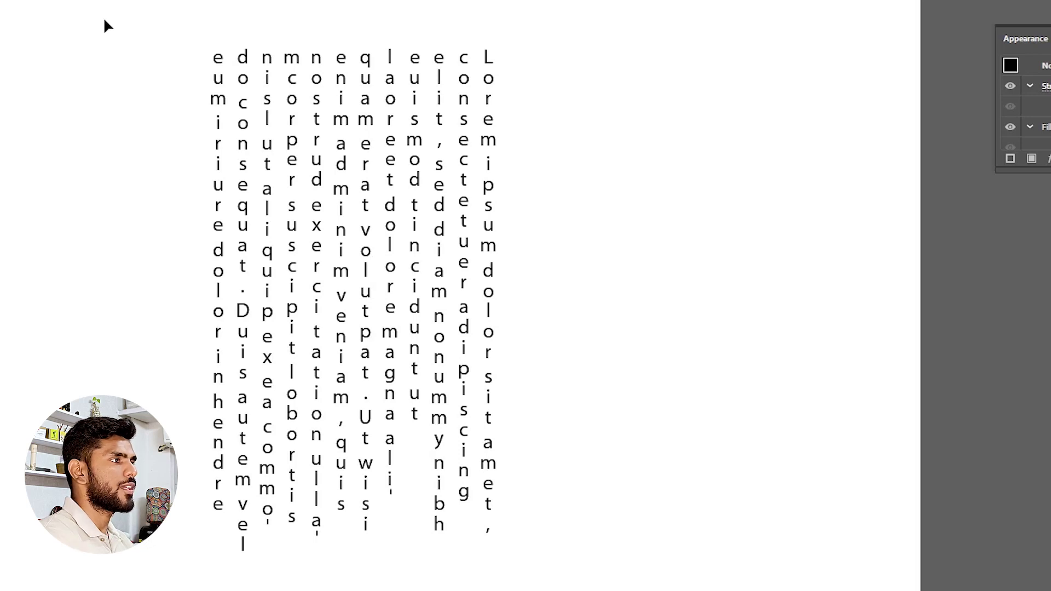
pyautogui.moveTo(106, 25); pyautogui.dragTo(923, 343)
pyautogui.click(517, 160)
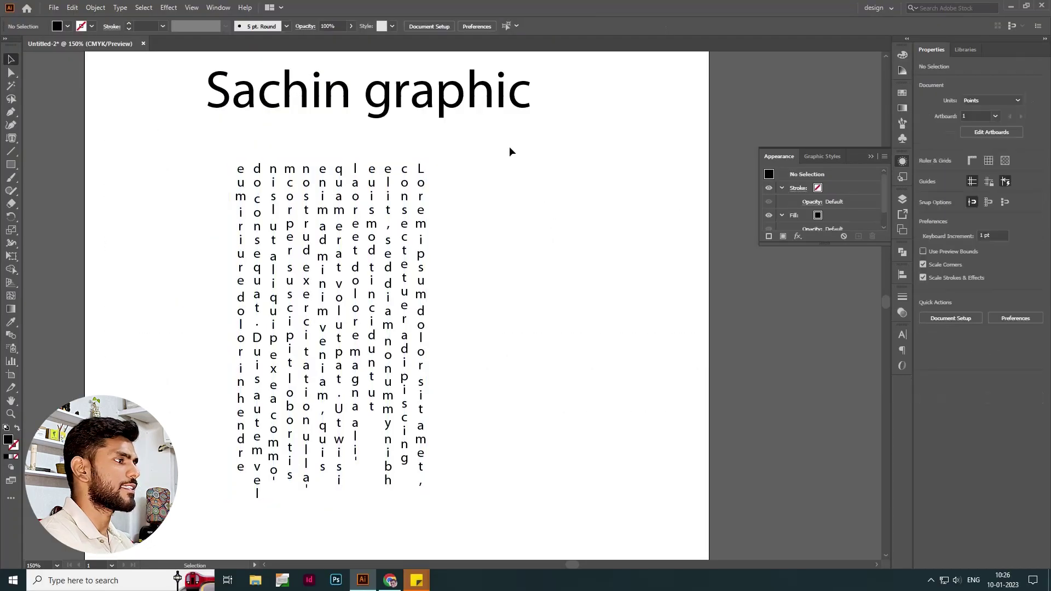
pyautogui.moveTo(471, 148); pyautogui.dragTo(186, 438)
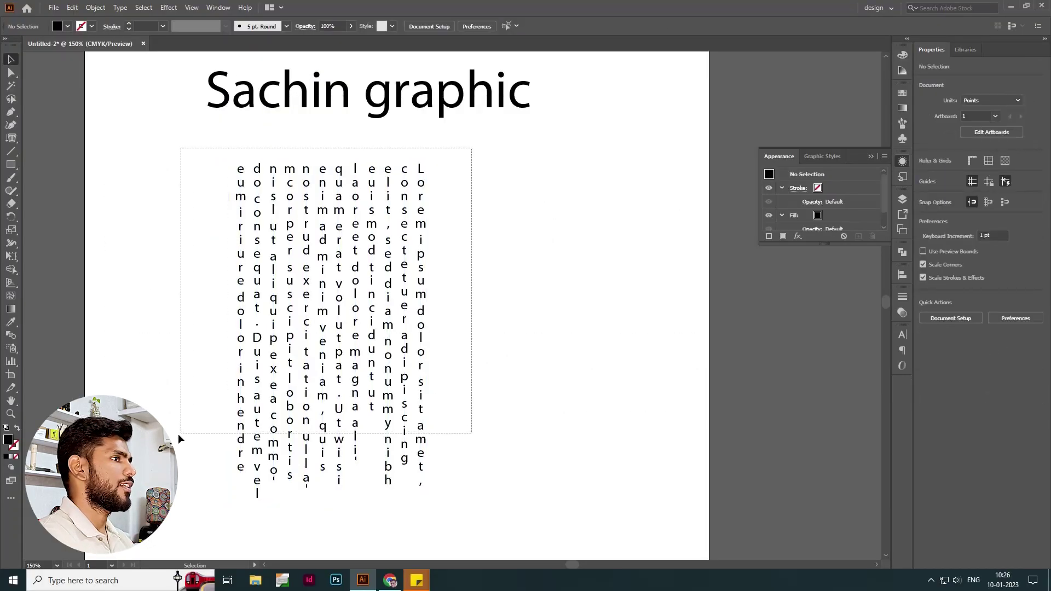
pyautogui.click(190, 359)
pyautogui.click(292, 247)
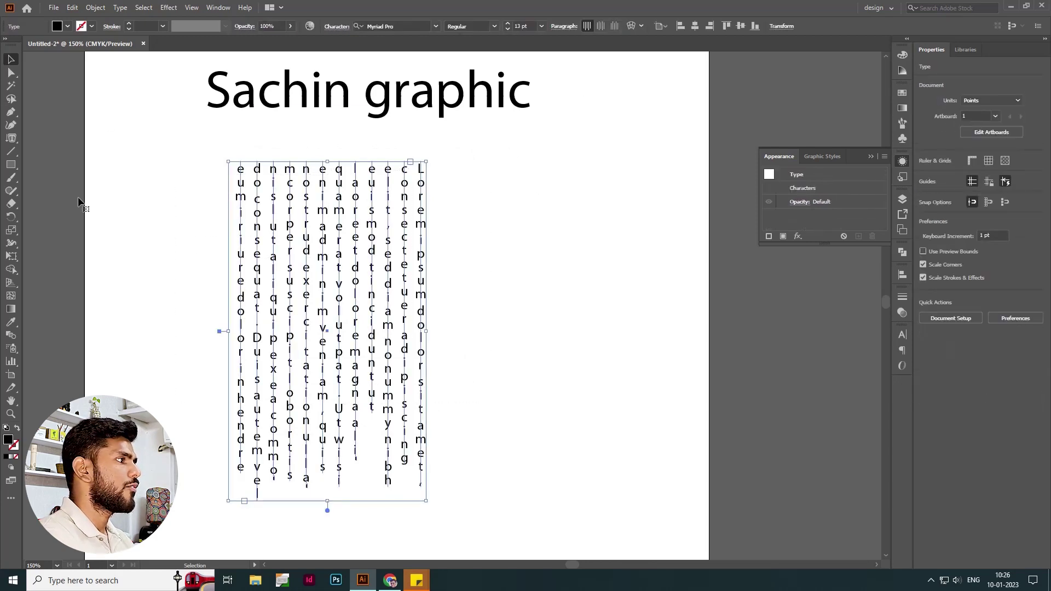
pyautogui.click(206, 208)
pyautogui.rightClick(11, 138)
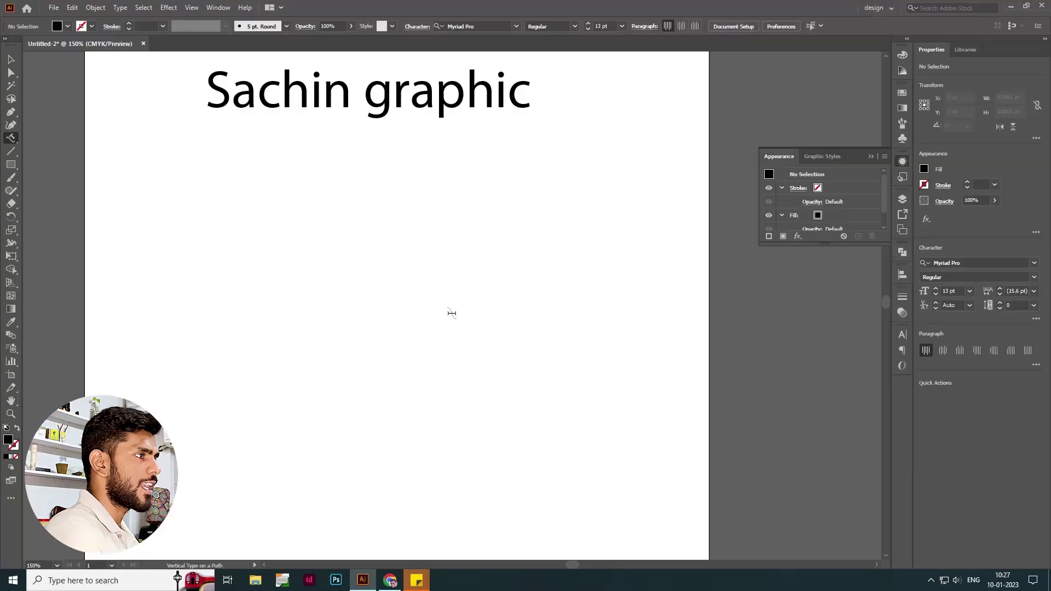
# Zoom to 100% and draw an S-shaped curve with the Pen tool.
pyautogui.hotkey('ctrl', '1')
pyautogui.press('p')
pyautogui.click(420, 133)
pyautogui.moveTo(336, 250); pyautogui.dragTo(361, 367)
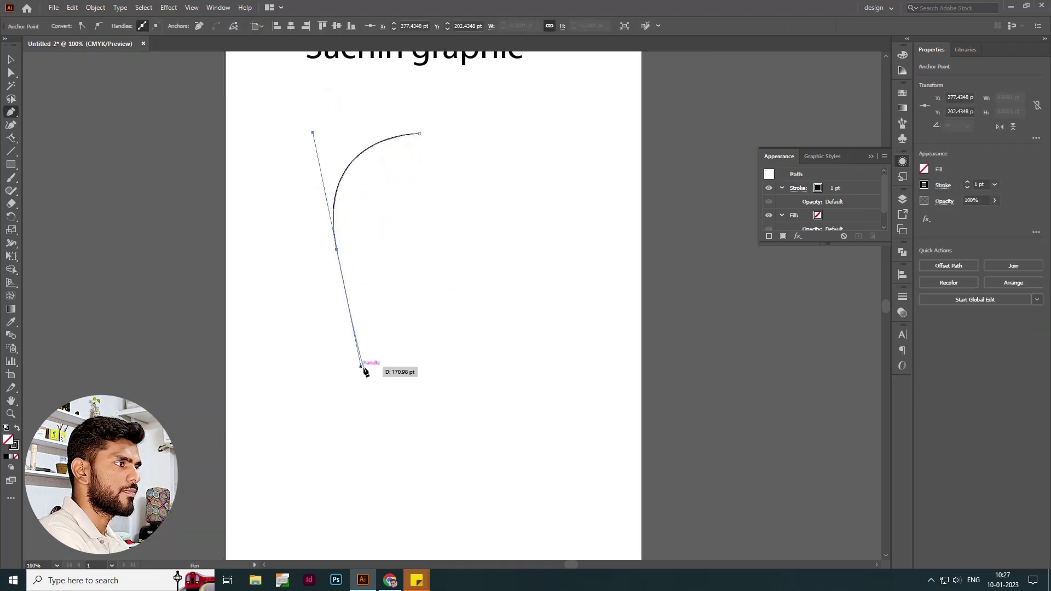
pyautogui.moveTo(448, 367); pyautogui.dragTo(419, 468)
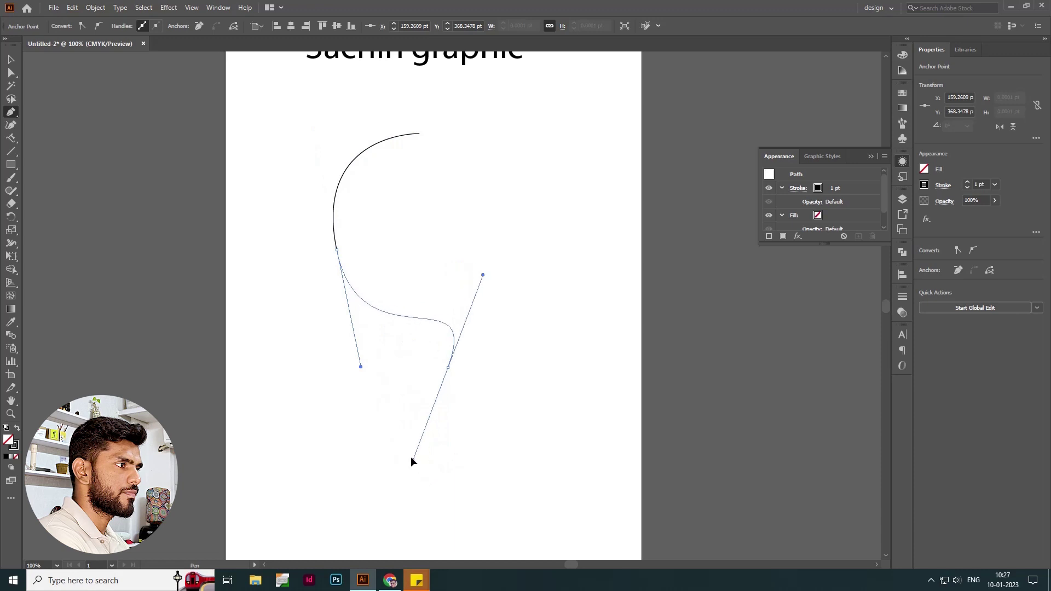
pyautogui.moveTo(418, 467)
pyautogui.mouseDown()
pyautogui.moveTo(315, 507)
pyautogui.moveTo(364, 529)
pyautogui.mouseUp()
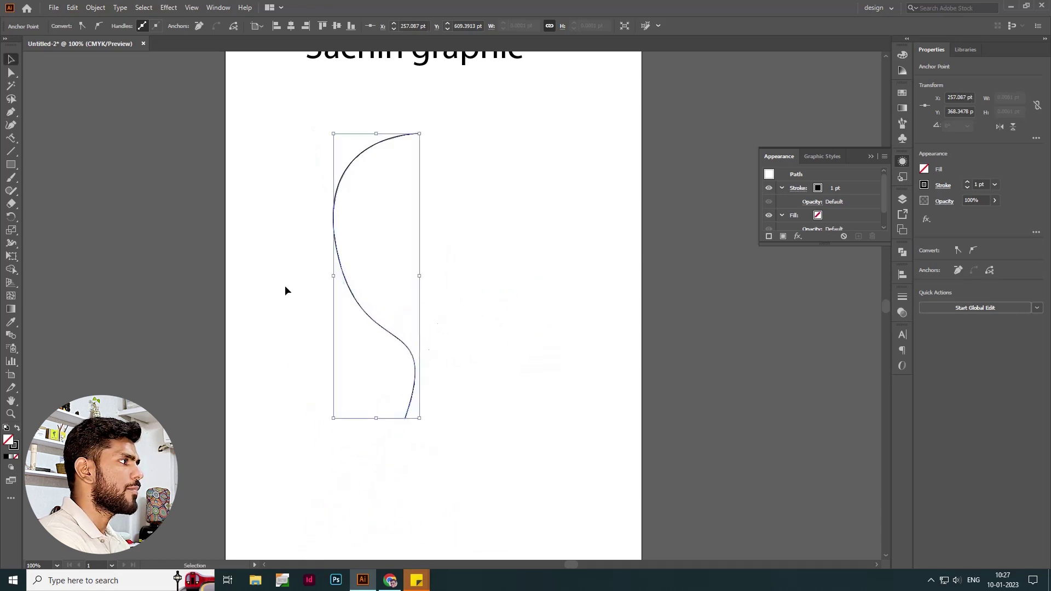
pyautogui.press('v')
# Flow vertical placeholder text along the S-curve with Vertical Type on a Path.
pyautogui.moveTo(11, 138); pyautogui.dragTo(84, 209)
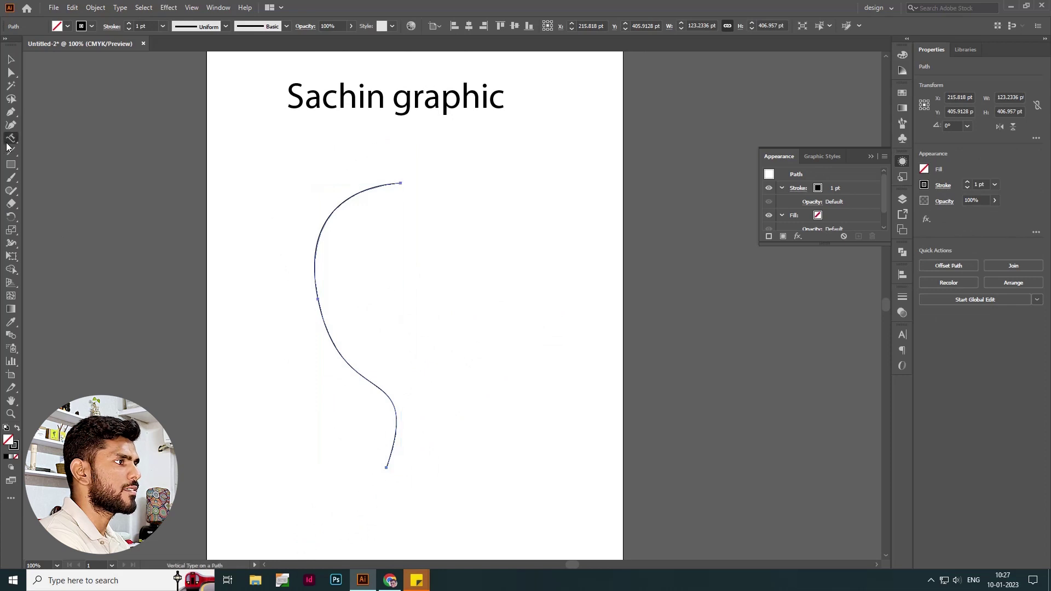
pyautogui.click(78, 207)
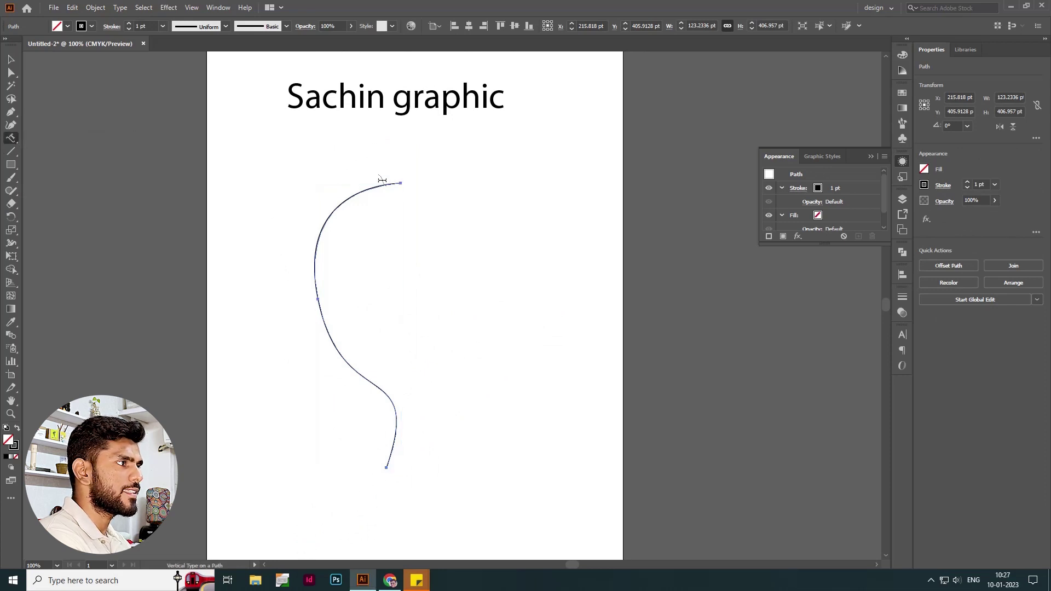
pyautogui.click(394, 183)
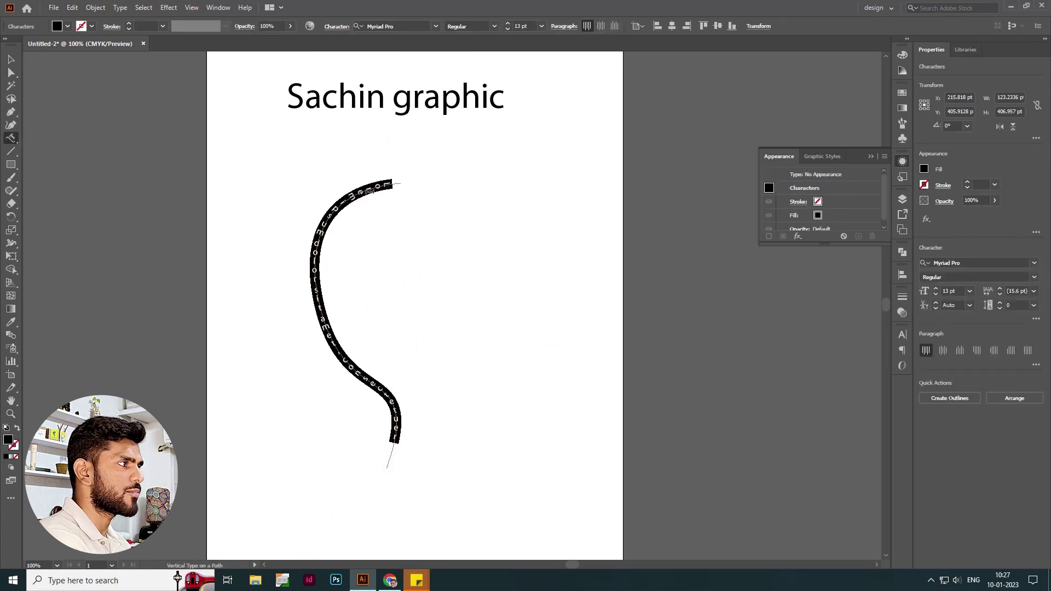
pyautogui.click(11, 60)
# Inspect the curved text at several zoom levels, delete it, and start a new pen path.
pyautogui.click(320, 153)
pyautogui.scroll(5, 371, 352)
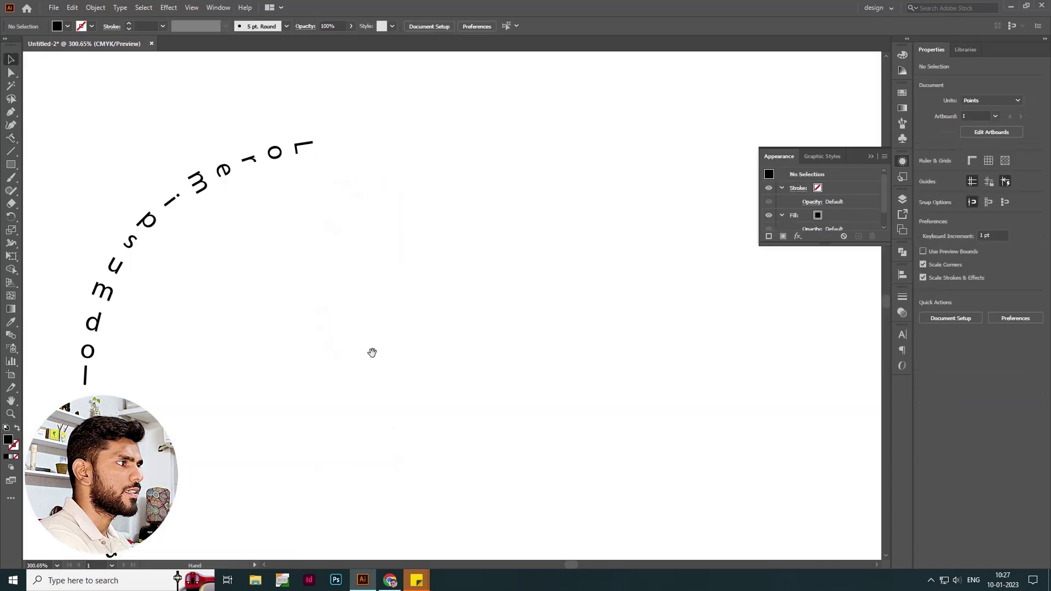
pyautogui.click(470, 230)
pyautogui.scroll(-3, 513, 288)
pyautogui.scroll(-3, 482, 306)
pyautogui.scroll(3, 408, 137)
pyautogui.hotkey('ctrl', '-')
pyautogui.hotkey('ctrl', '-')
pyautogui.scroll(1, 274, 204)
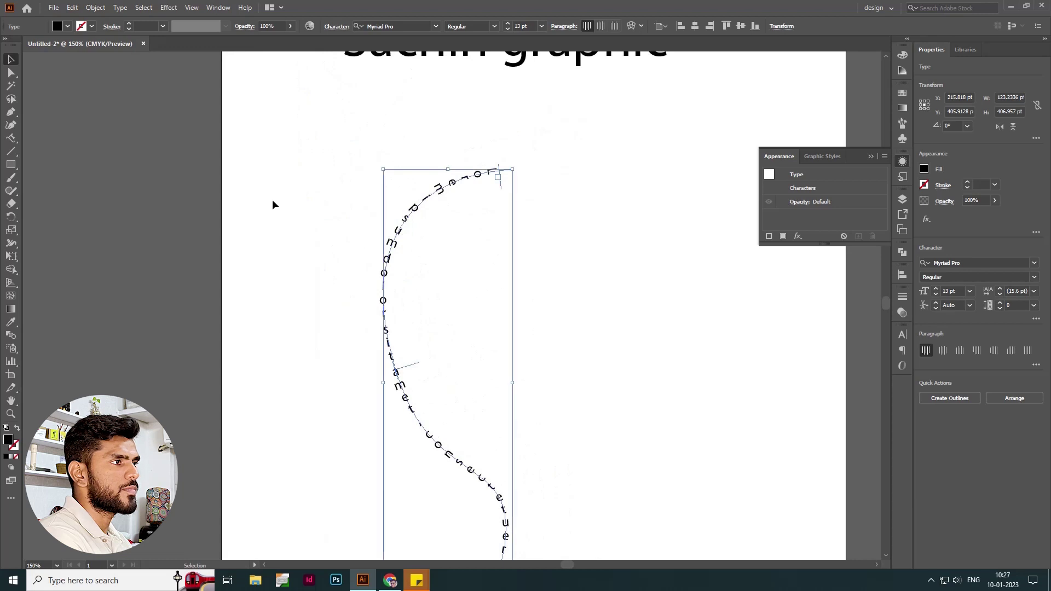
pyautogui.press('Delete')
pyautogui.press('p')
pyautogui.click(285, 252)
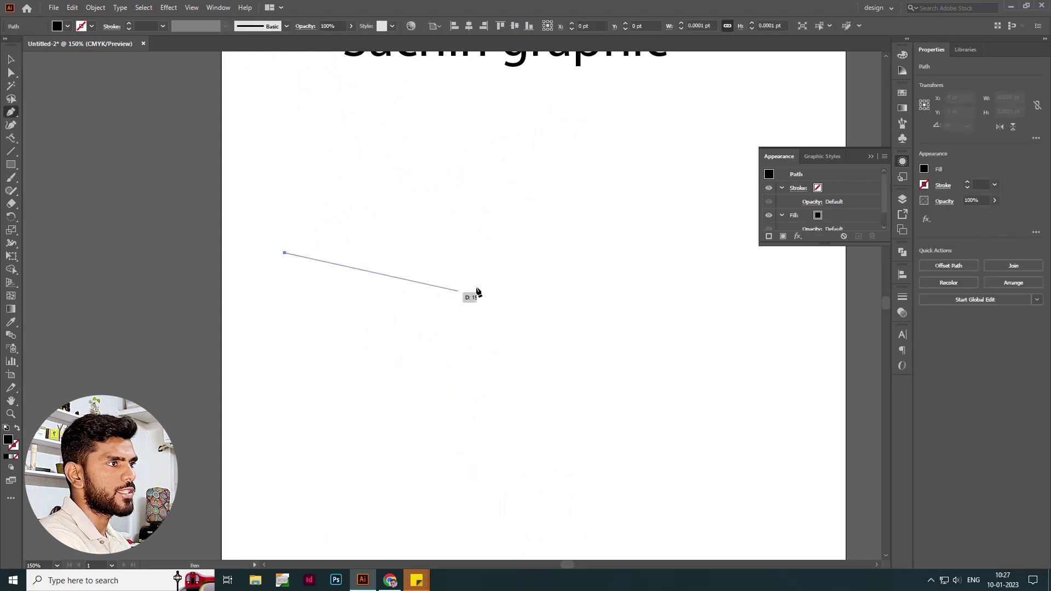
# Finish the wavy horizontal curve and give it a black stroke with no fill.
pyautogui.moveTo(440, 214); pyautogui.dragTo(577, 233)
pyautogui.moveTo(680, 255); pyautogui.dragTo(784, 221)
pyautogui.press('v')
pyautogui.click(470, 153)
pyautogui.moveTo(470, 152); pyautogui.dragTo(534, 298)
pyautogui.hotkey('shift', 'x')
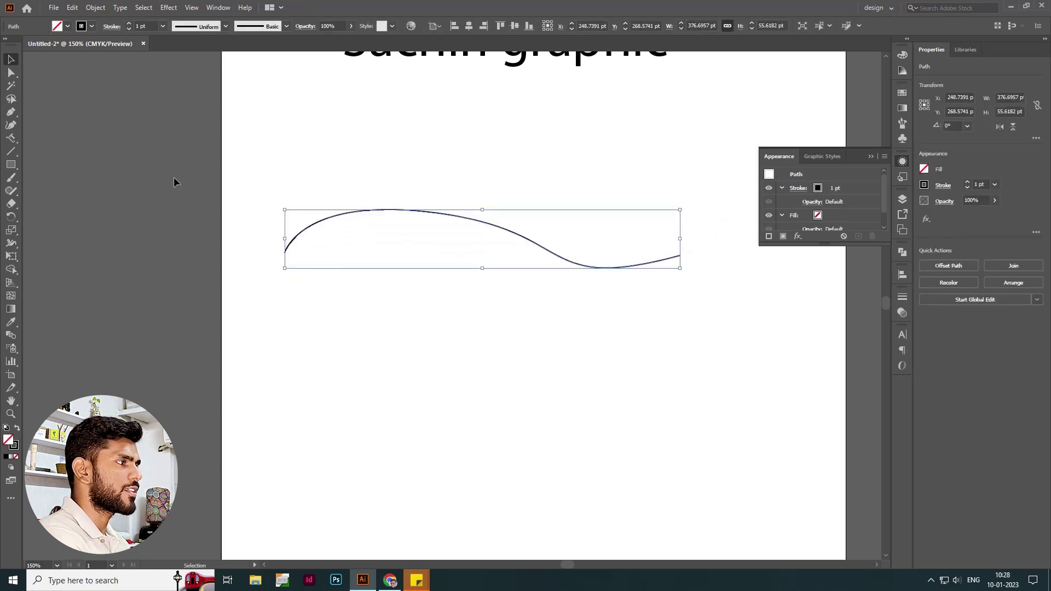
# Flow vertical placeholder text along the wave, then marquee-select and delete both.
pyautogui.click(10, 140)
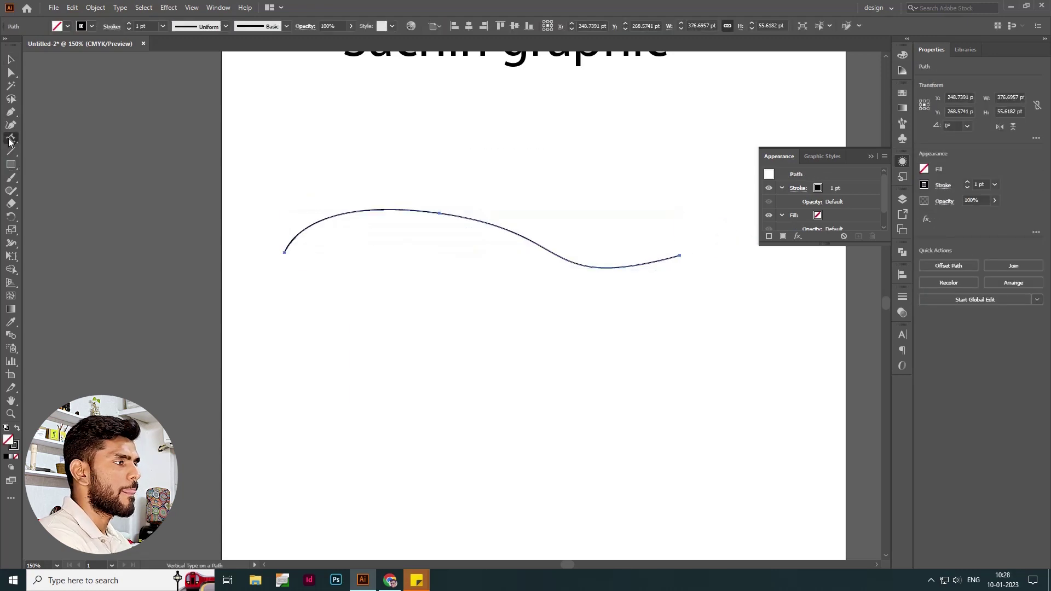
pyautogui.click(288, 247)
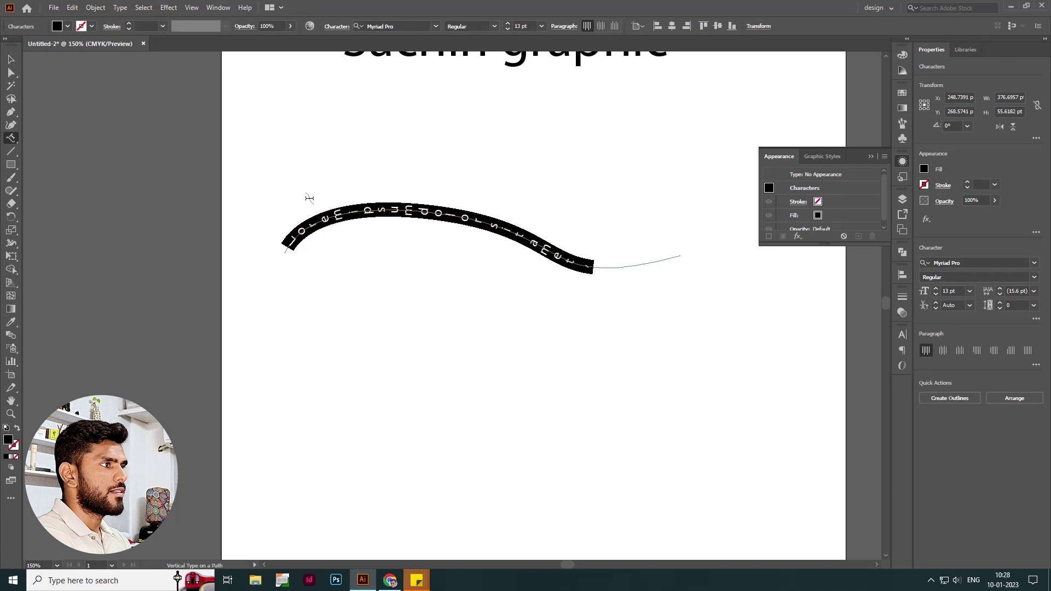
pyautogui.click(11, 58)
pyautogui.click(284, 182)
pyautogui.moveTo(251, 158); pyautogui.dragTo(420, 309)
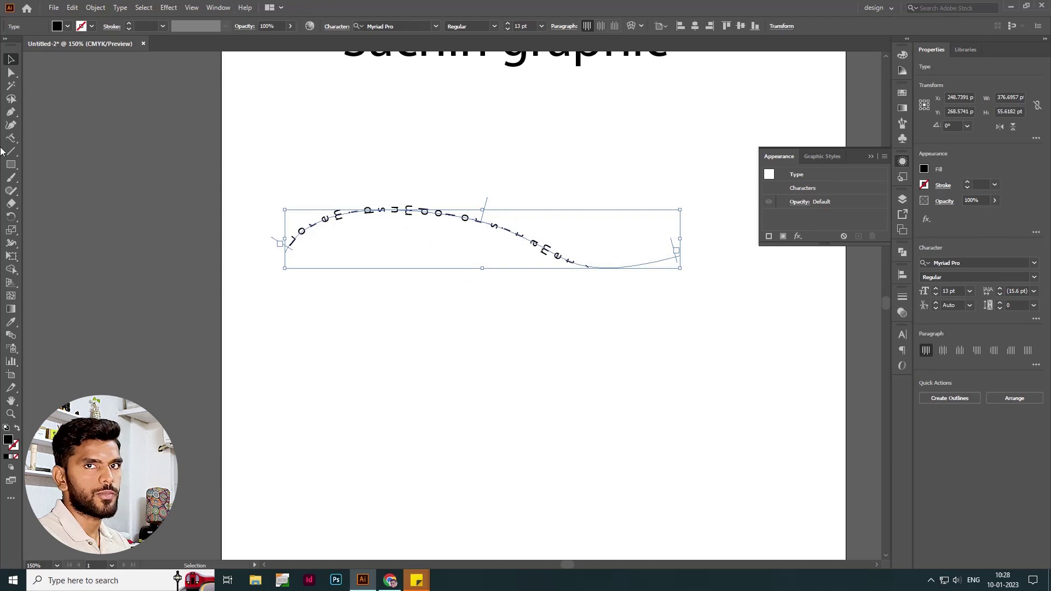
pyautogui.press('Delete')
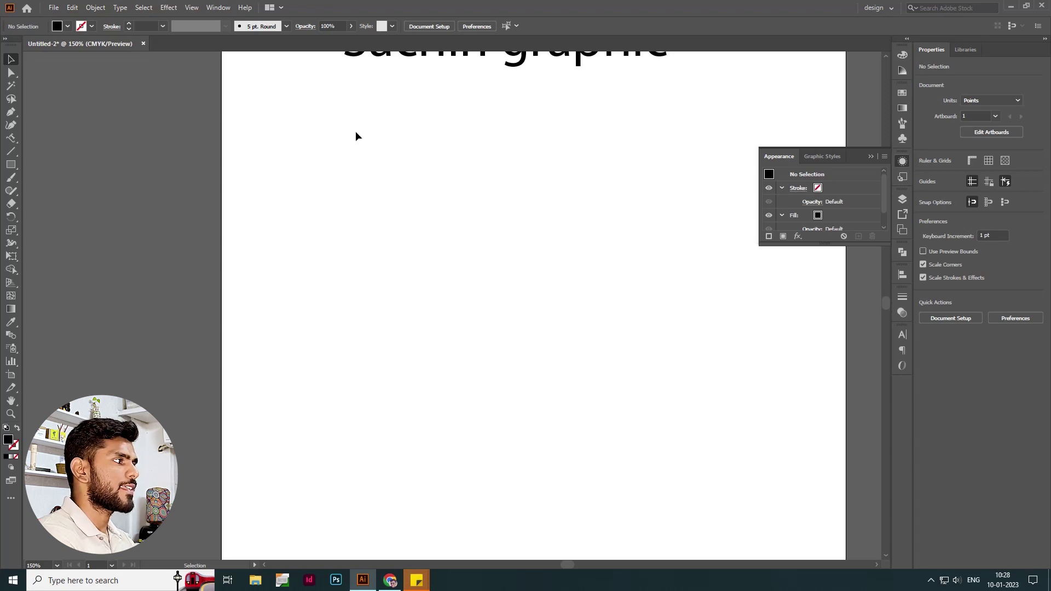
# Alt-drag a copy of the Sachin graphic heading to the middle of the artboard.
pyautogui.click(10, 138)
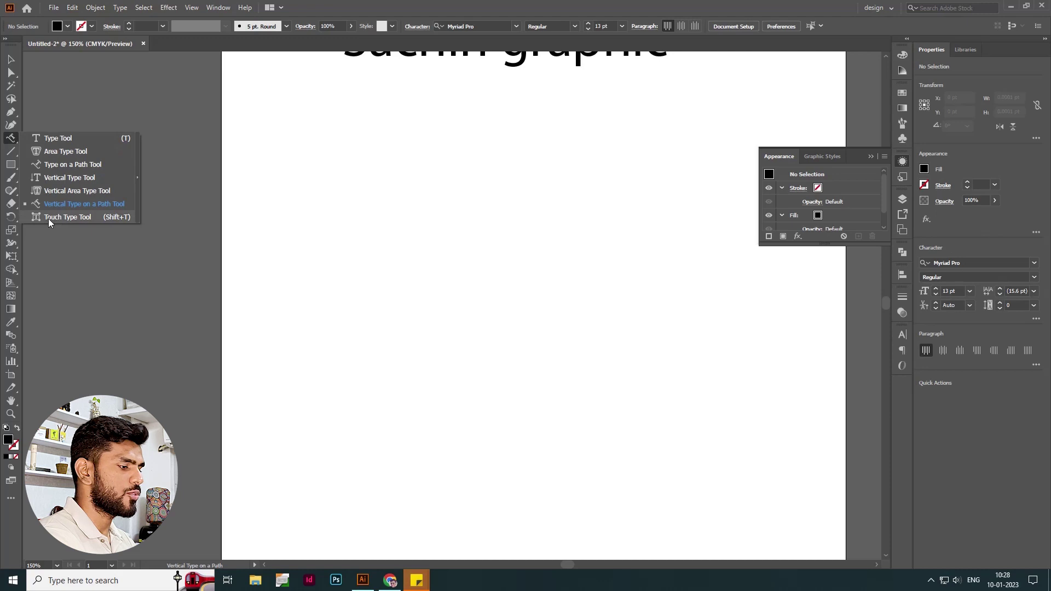
pyautogui.click(48, 217)
pyautogui.click(10, 59)
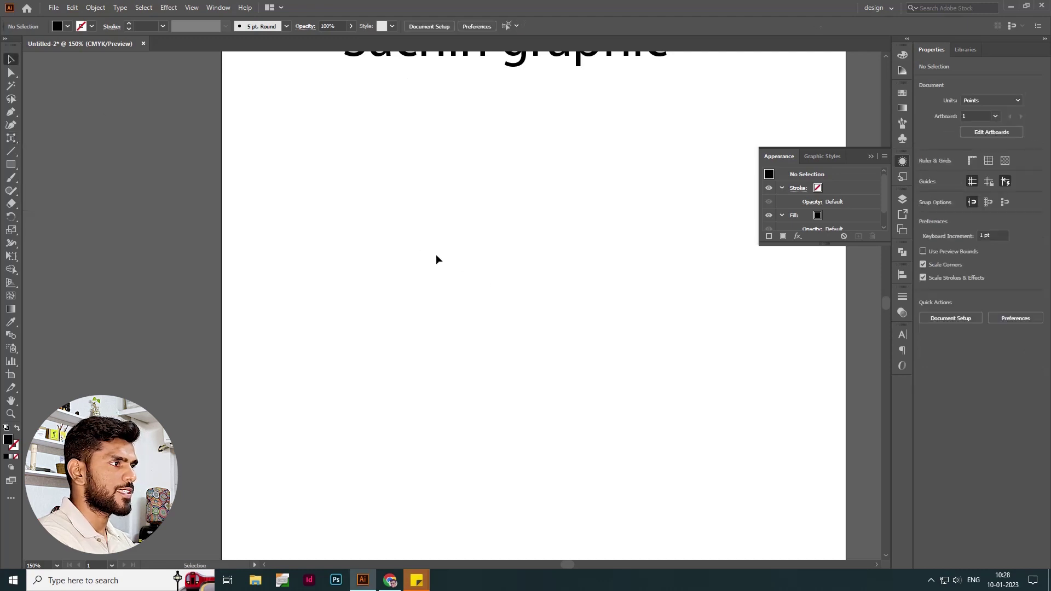
pyautogui.moveTo(432, 68); pyautogui.dragTo(425, 296)
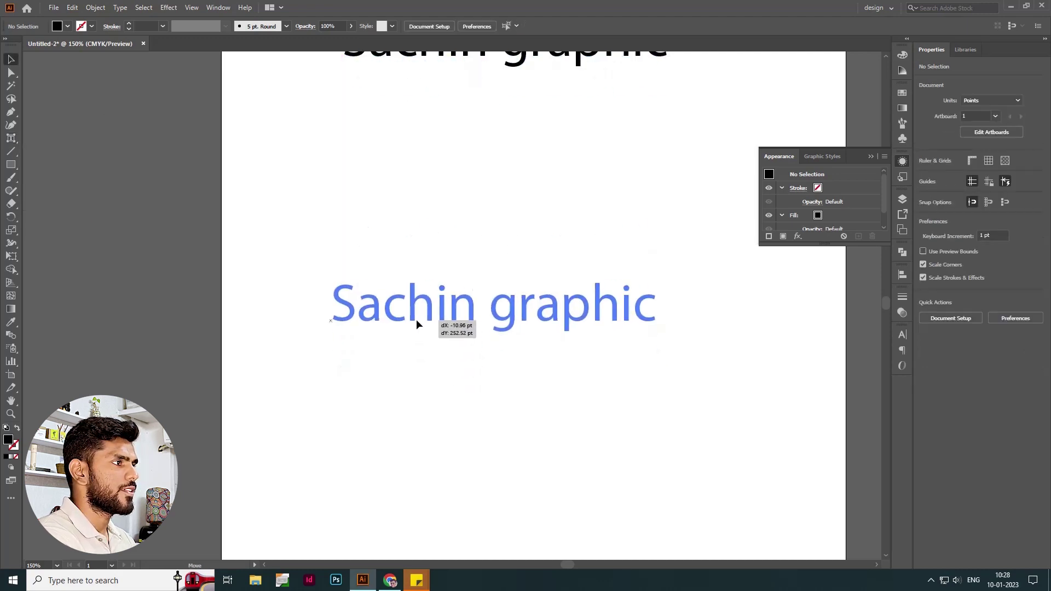
pyautogui.scroll(2, 484, 288)
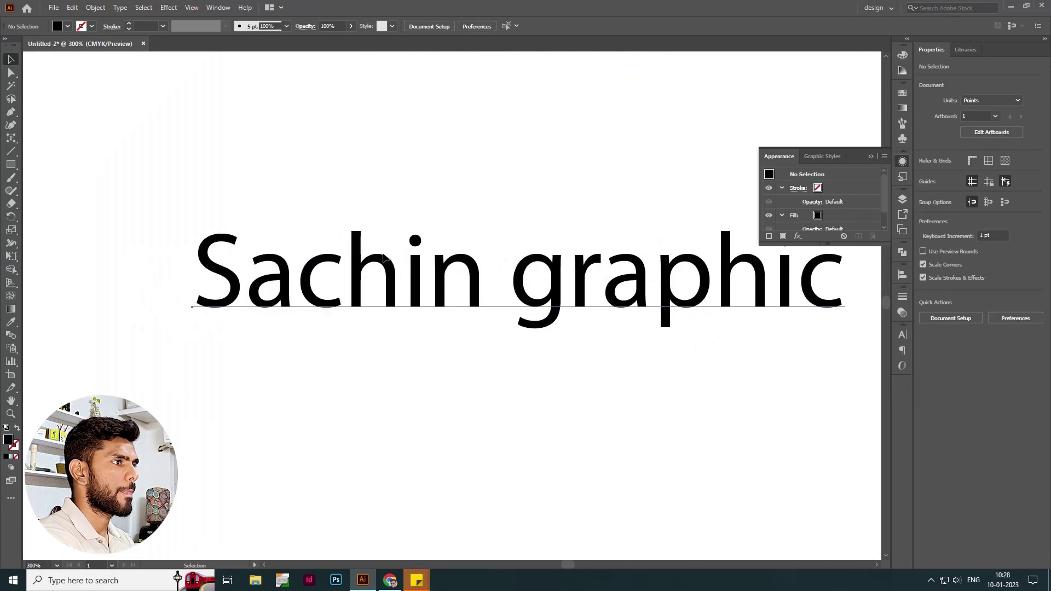
pyautogui.click(599, 271)
pyautogui.moveTo(326, 262); pyautogui.dragTo(345, 308)
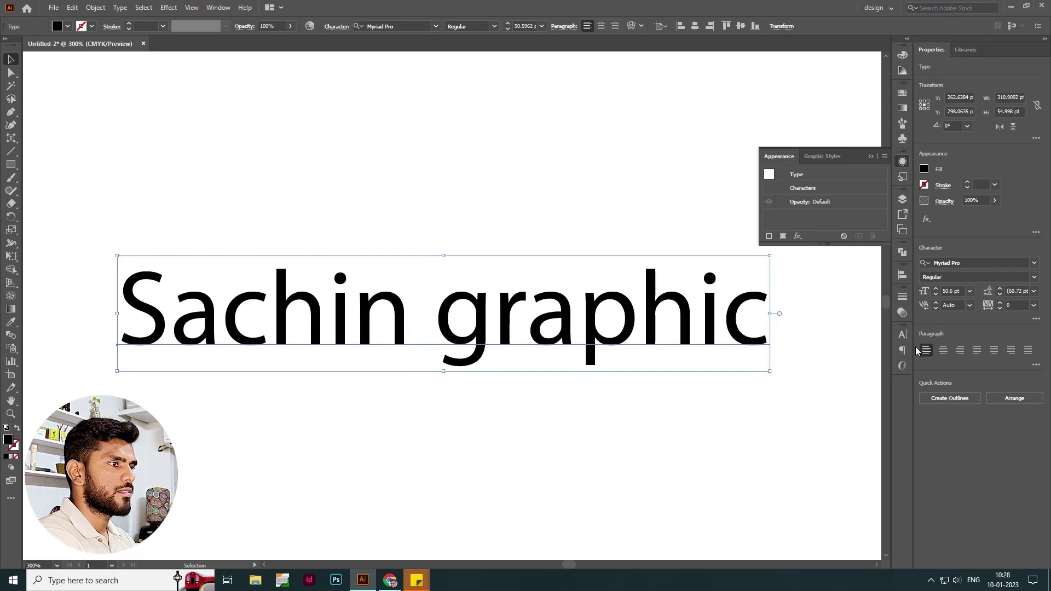
# Apply All Caps to the copied heading in the Character panel.
pyautogui.click(902, 335)
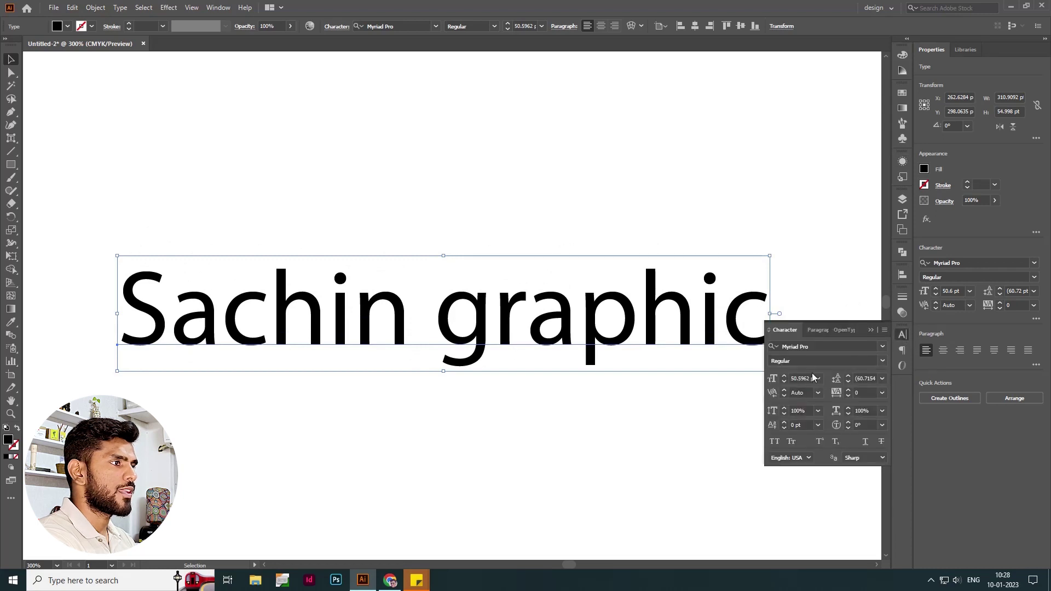
pyautogui.click(774, 441)
pyautogui.moveTo(323, 369); pyautogui.dragTo(376, 235)
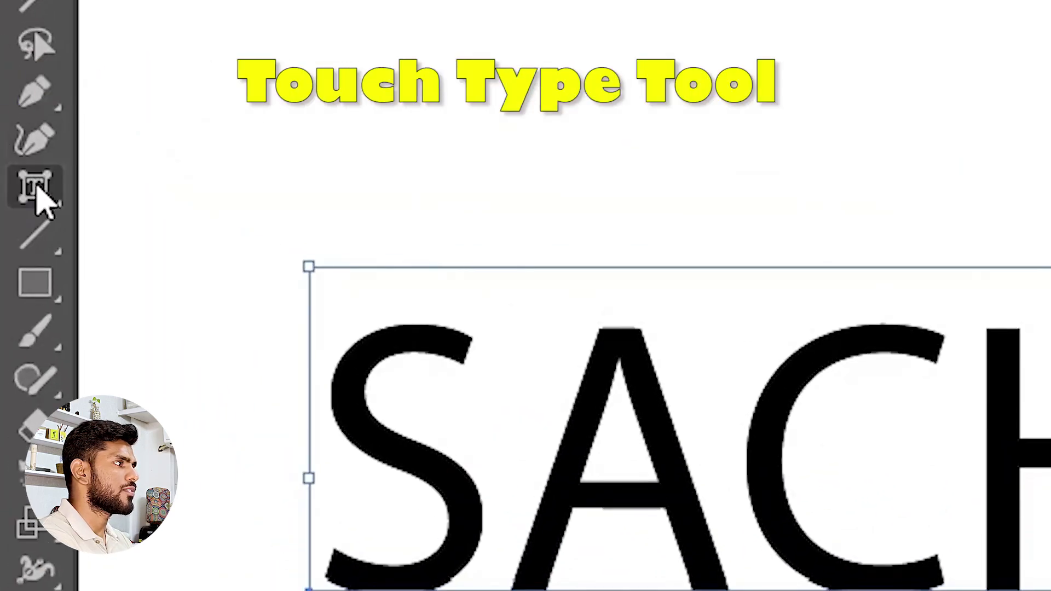
# Activate the Touch Type Tool and try letters C, I, N, G, A before selecting H.
pyautogui.click(11, 138)
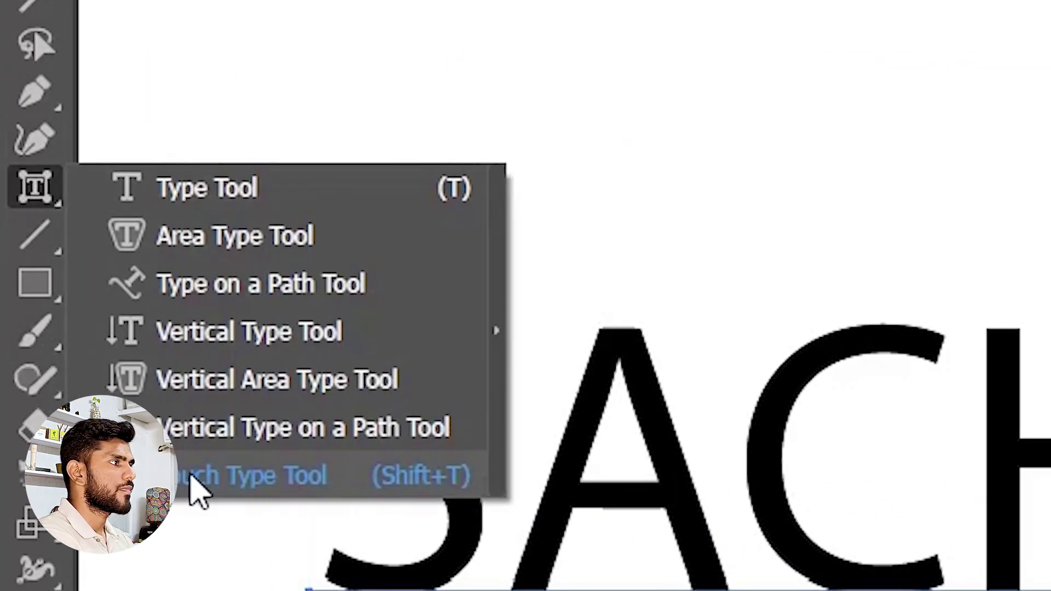
pyautogui.click(197, 482)
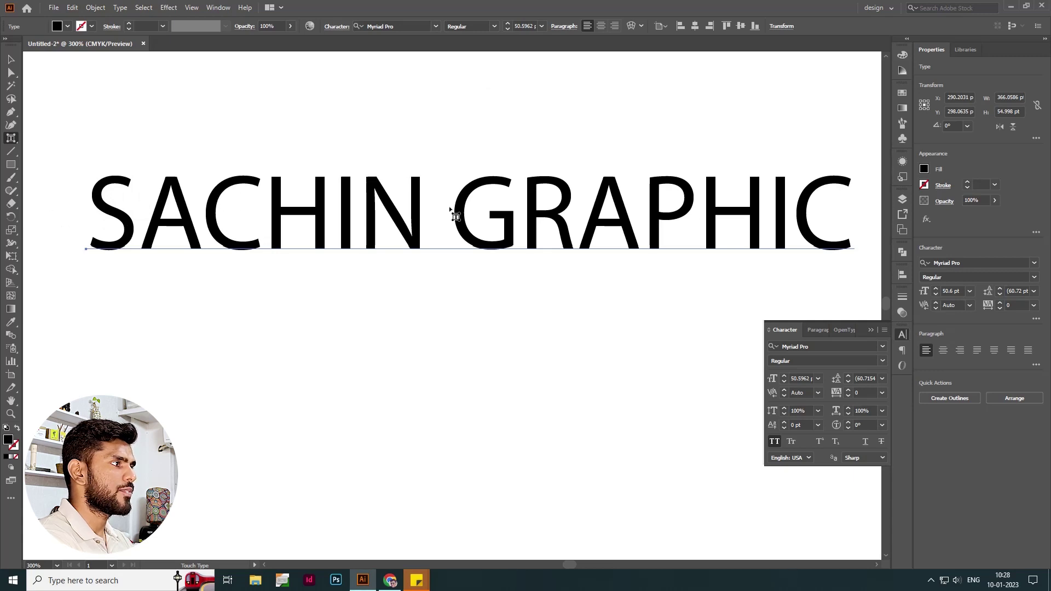
pyautogui.click(222, 209)
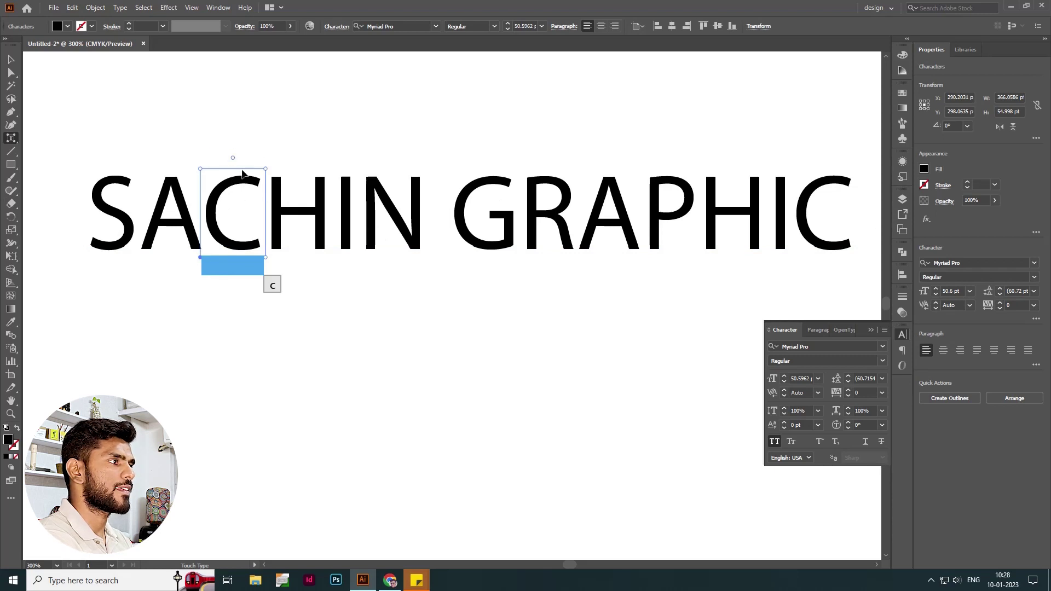
pyautogui.click(348, 213)
pyautogui.click(404, 219)
pyautogui.click(496, 223)
pyautogui.click(580, 229)
pyautogui.click(359, 225)
pyautogui.click(299, 215)
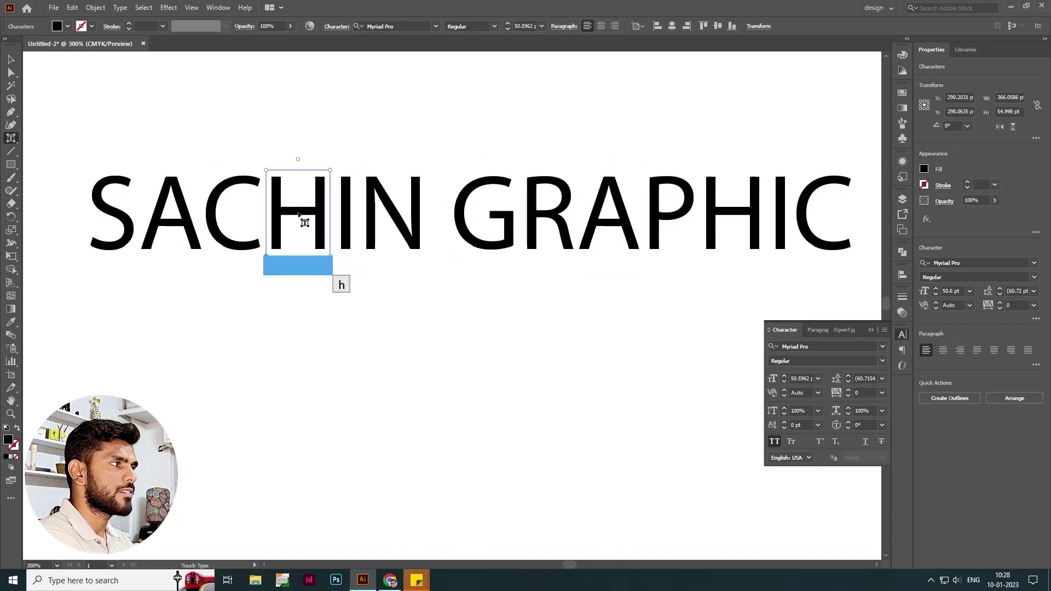
# Drag the H's Touch Type handles to enlarge it to about 141–147% and tilt it roughly 5.4°.
pyautogui.moveTo(300, 212); pyautogui.dragTo(353, 160)
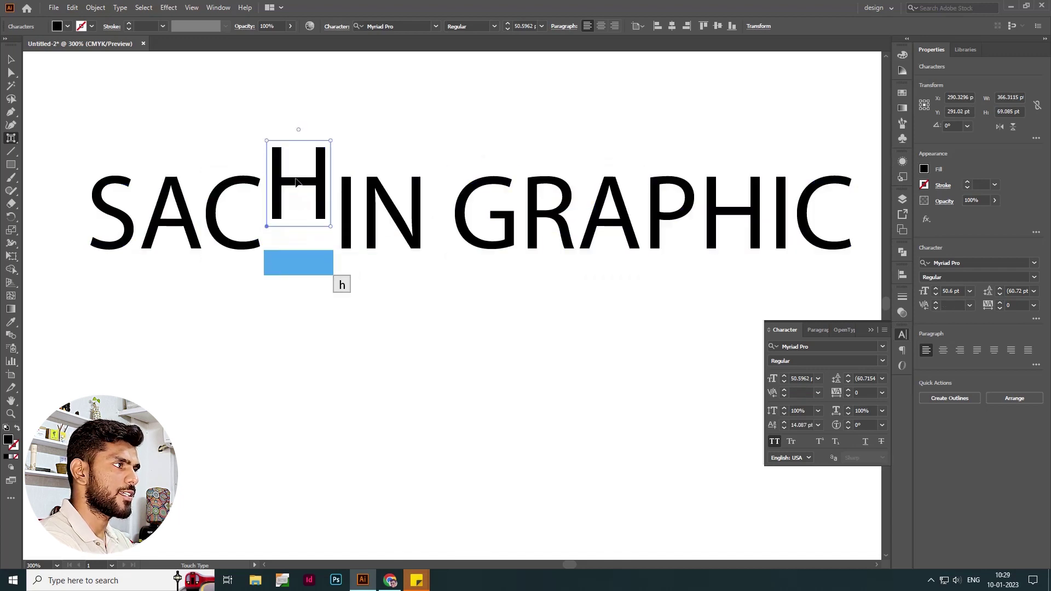
pyautogui.moveTo(352, 161)
pyautogui.mouseDown()
pyautogui.moveTo(276, 138)
pyautogui.moveTo(313, 253)
pyautogui.moveTo(329, 263)
pyautogui.moveTo(344, 219)
pyautogui.moveTo(299, 217)
pyautogui.moveTo(296, 246)
pyautogui.moveTo(341, 263)
pyautogui.moveTo(313, 186)
pyautogui.mouseUp()
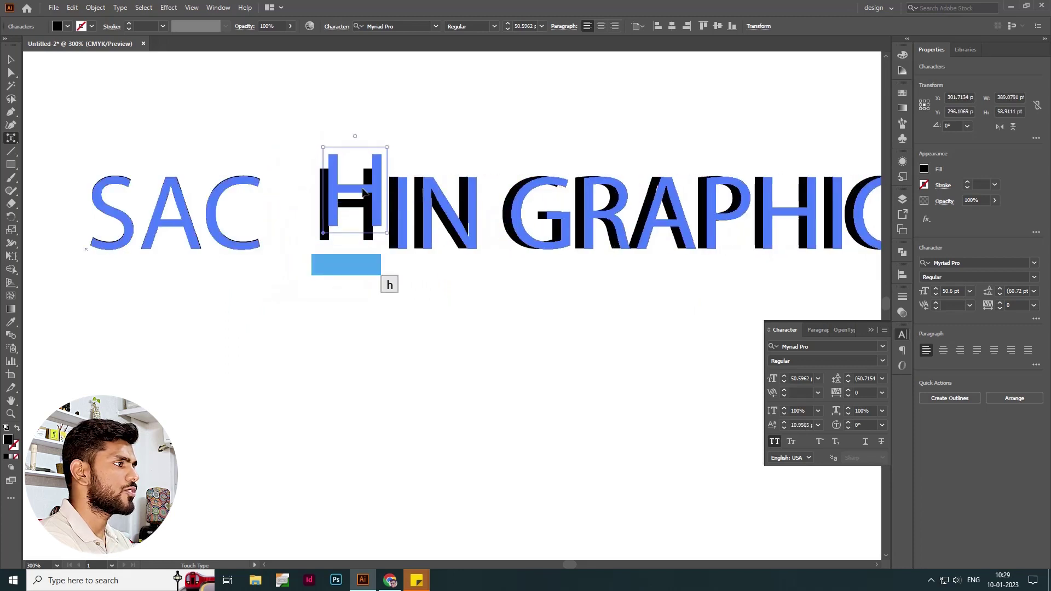
pyautogui.moveTo(305, 210)
pyautogui.mouseDown()
pyautogui.moveTo(316, 184)
pyautogui.moveTo(392, 114)
pyautogui.moveTo(310, 175)
pyautogui.moveTo(314, 148)
pyautogui.moveTo(344, 164)
pyautogui.moveTo(376, 142)
pyautogui.mouseUp()
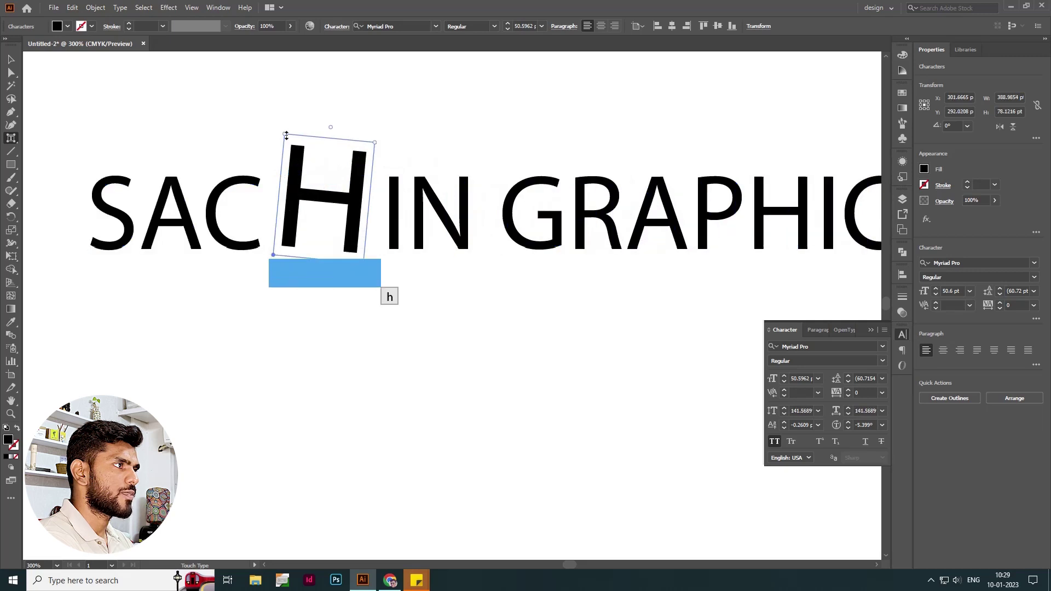
pyautogui.moveTo(284, 135); pyautogui.dragTo(173, 184)
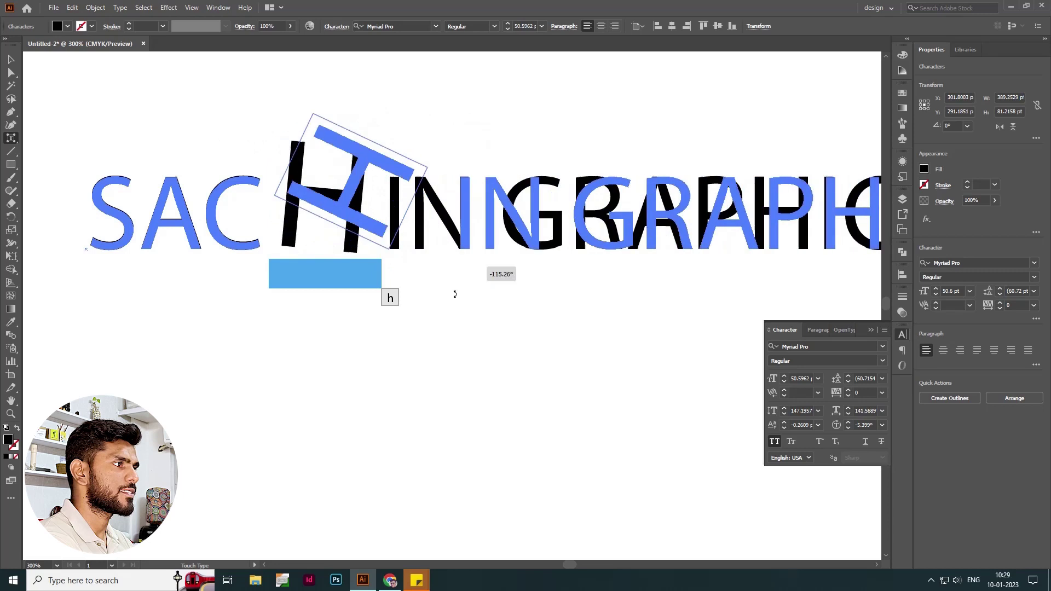